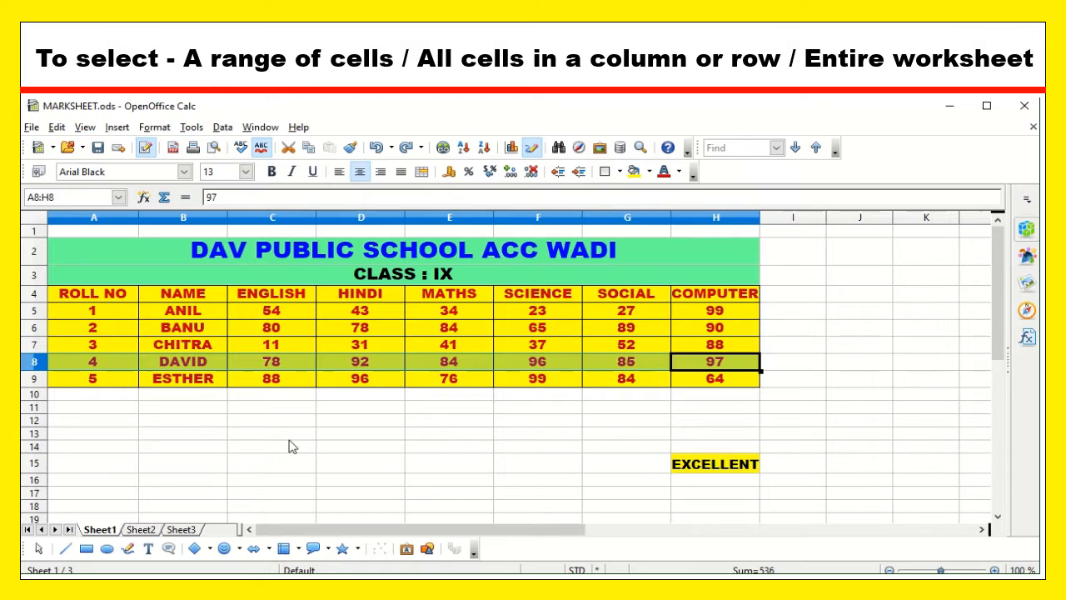
Select all cells in column B, the NAME column of the marksheet
{"action": "left_click", "coordinate": [289, 439]}
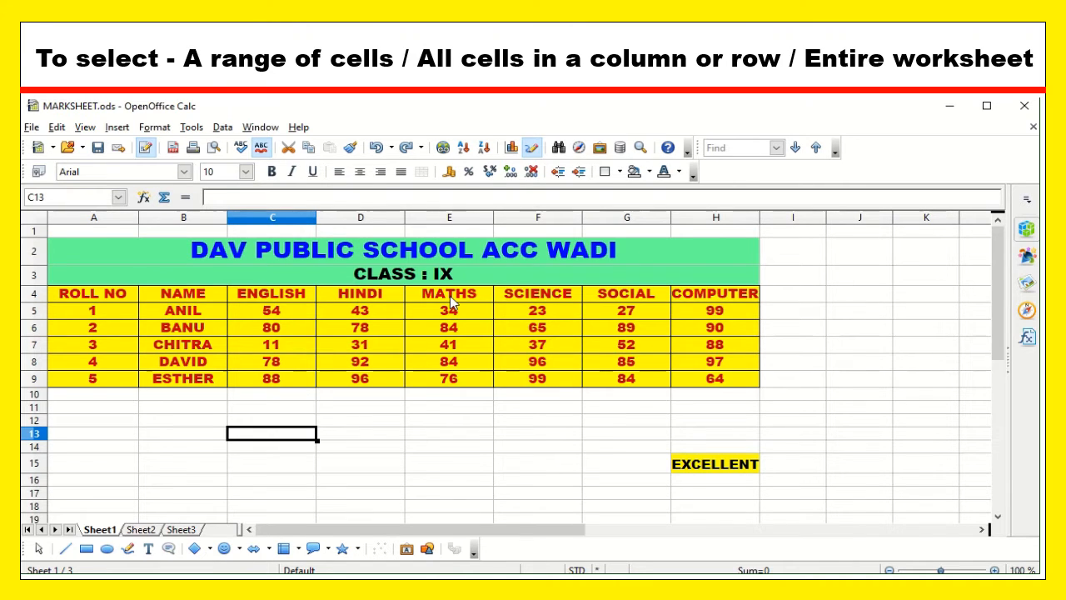
{"action": "left_click", "coordinate": [449, 304]}
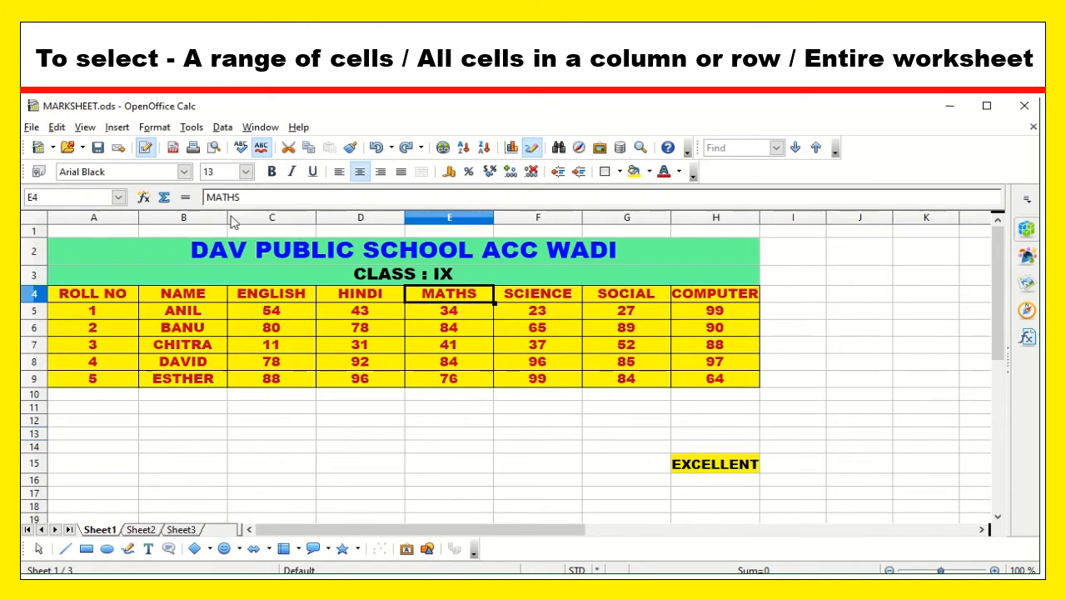
{"action": "left_click", "coordinate": [199, 220]}
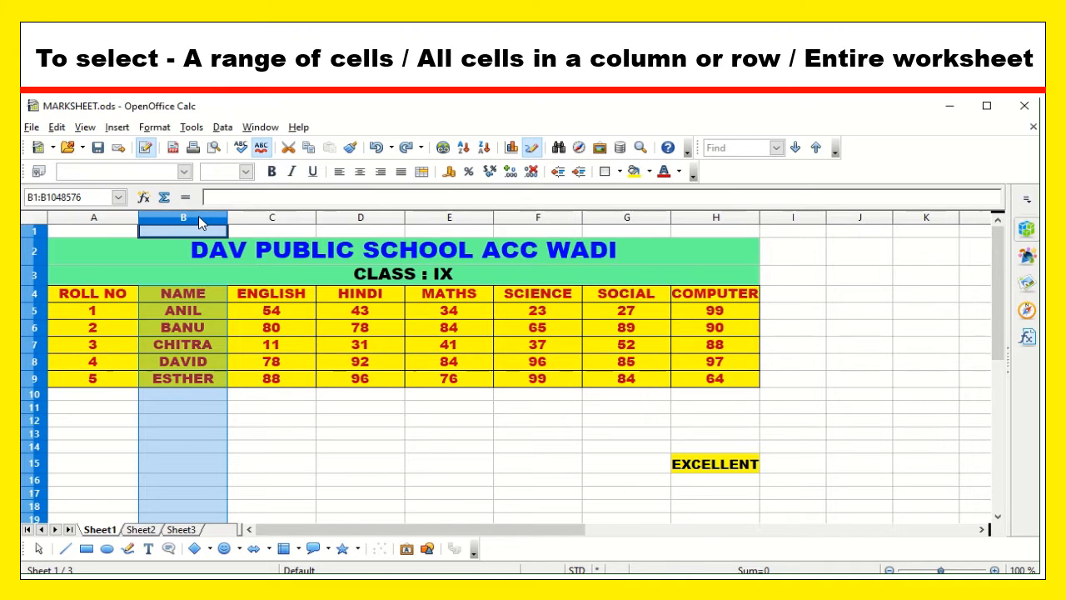
Select entire columns E through H, from MATHS to COMPUTER, and clear the selection by going to cell C15
{"action": "left_click", "coordinate": [437, 294]}
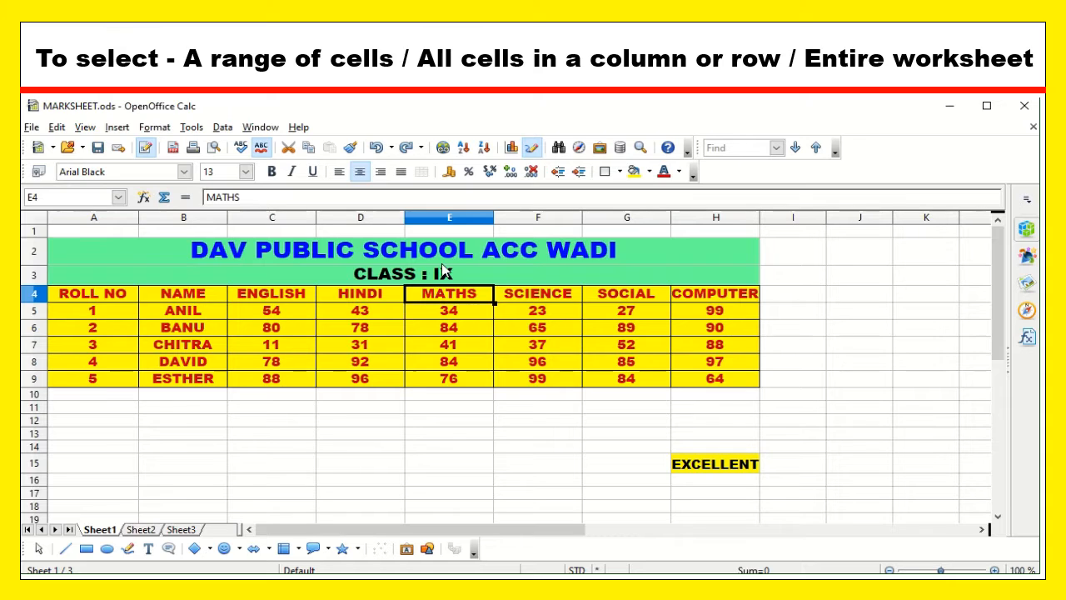
{"action": "left_click", "coordinate": [445, 219]}
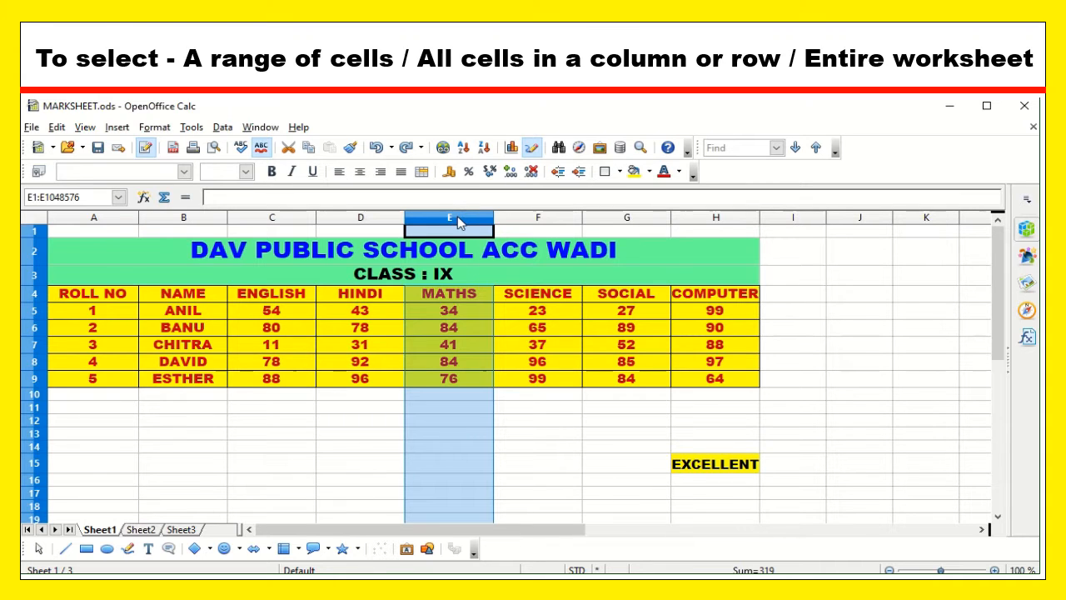
{"action": "left_click_drag", "start_coordinate": [457, 216], "coordinate": [701, 217]}
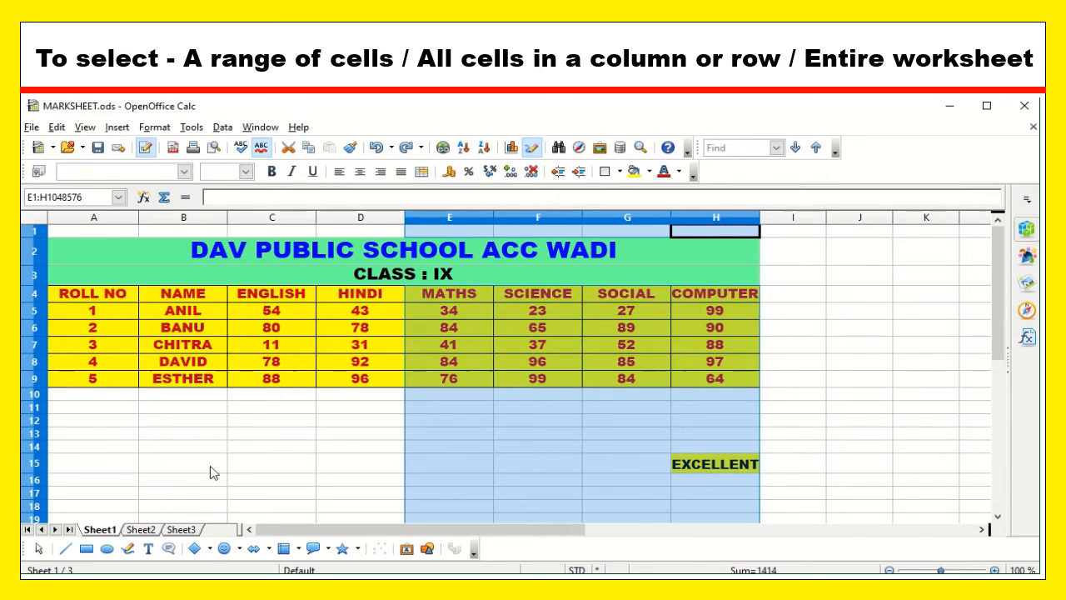
{"action": "left_click", "coordinate": [257, 462]}
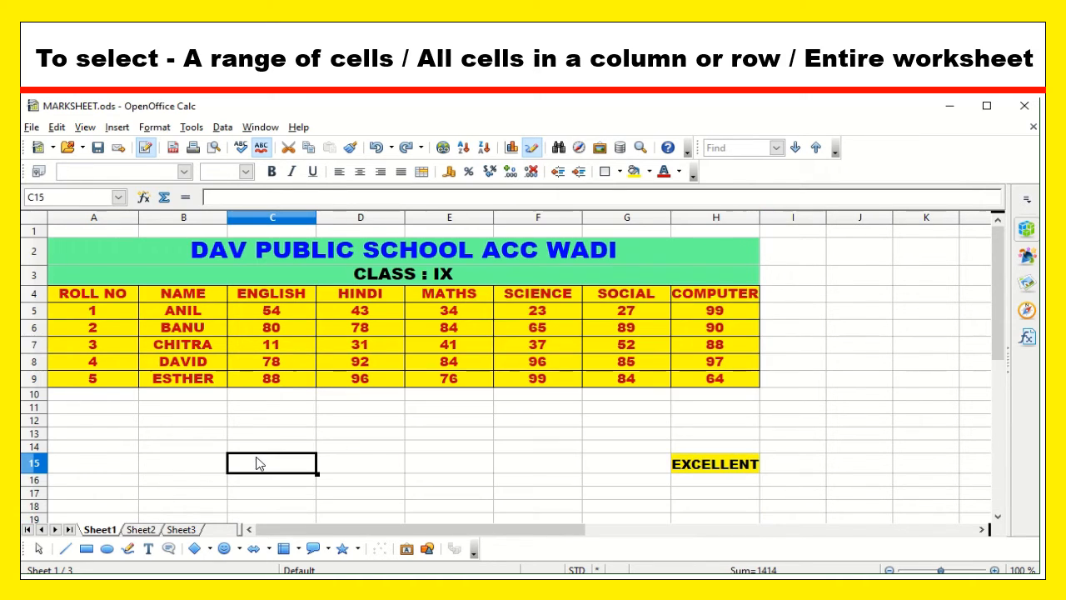
Select entire rows 5 through 9, clear that selection, and select the entire worksheet
{"action": "left_click", "coordinate": [34, 314]}
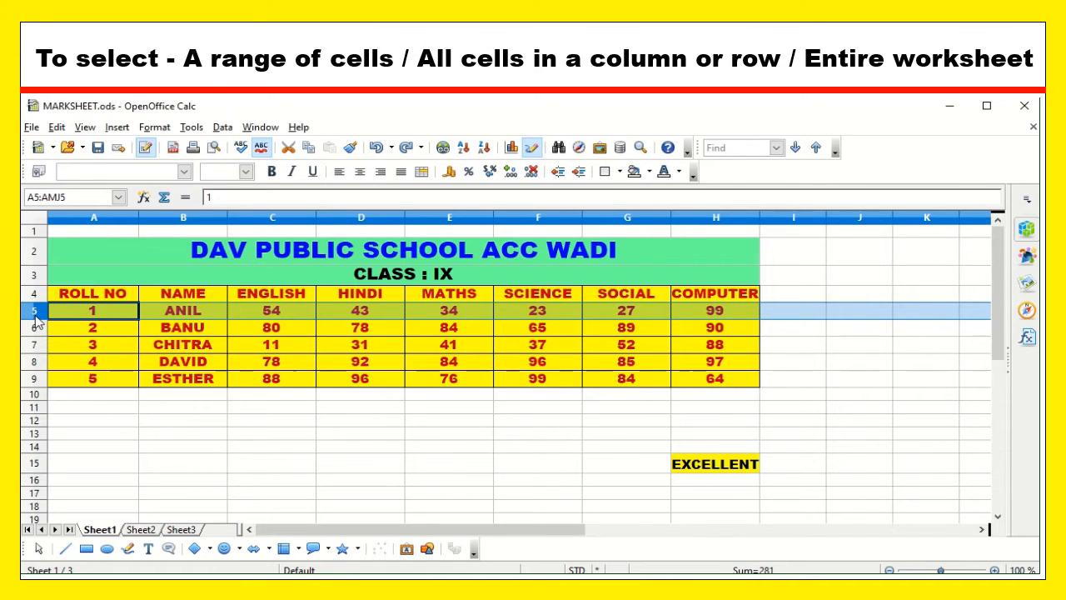
{"action": "left_click_drag", "start_coordinate": [35, 318], "coordinate": [37, 376]}
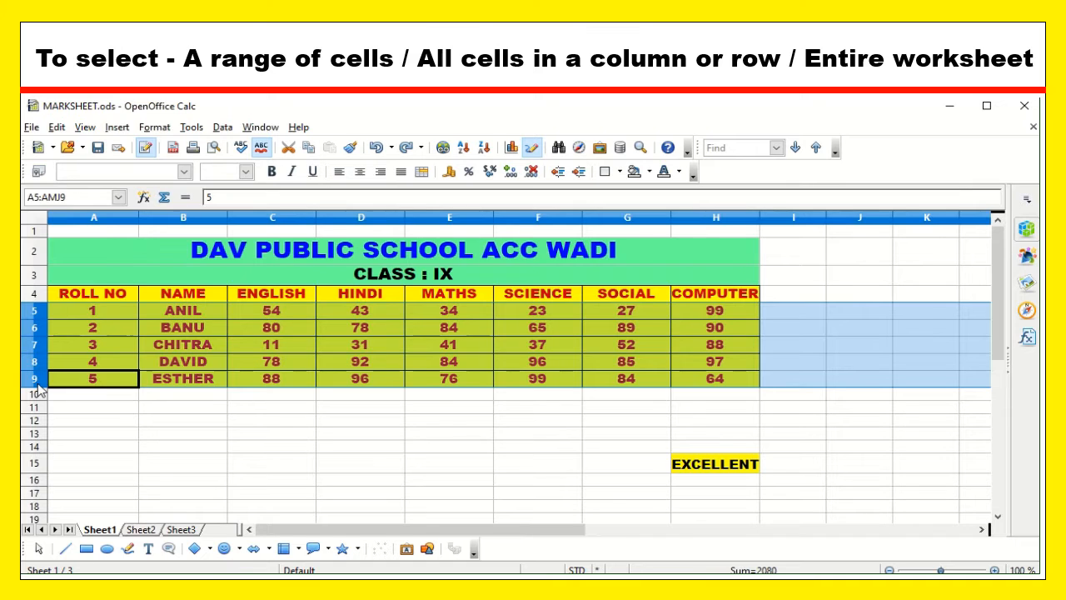
{"action": "left_click", "coordinate": [88, 441]}
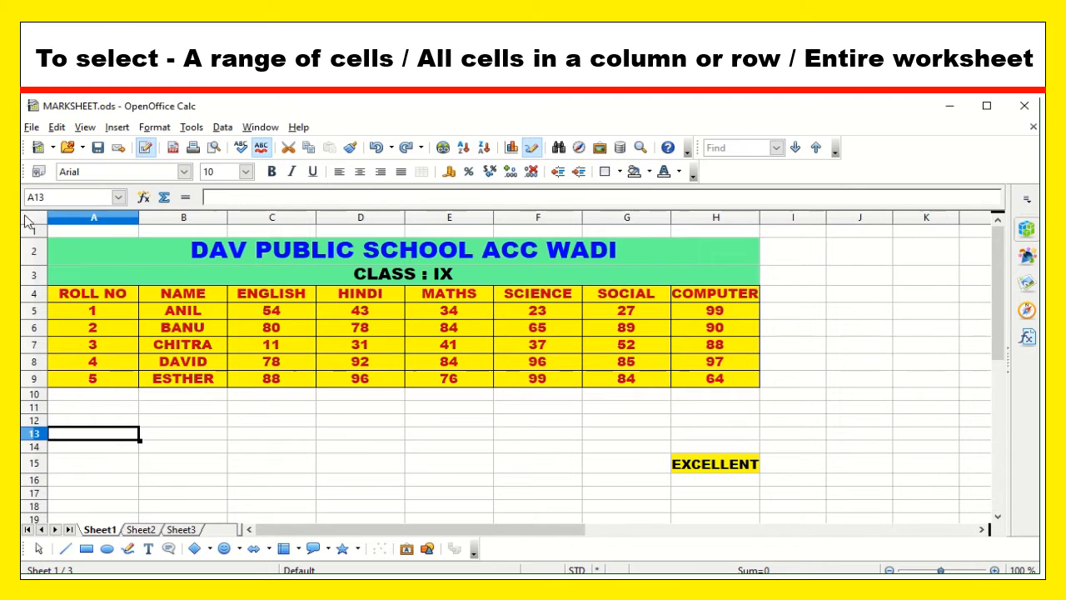
{"action": "left_click", "coordinate": [40, 220]}
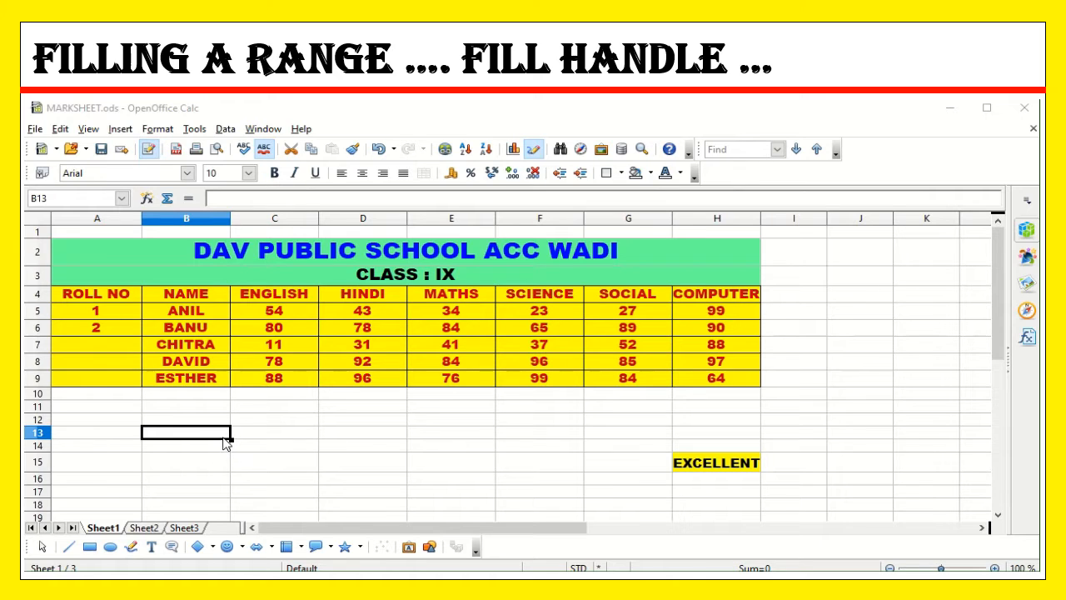
Fill the ROLL NO series down to cell A9 from the values 1 and 2 in A5:A6 using the fill handle
{"action": "left_click", "coordinate": [121, 333]}
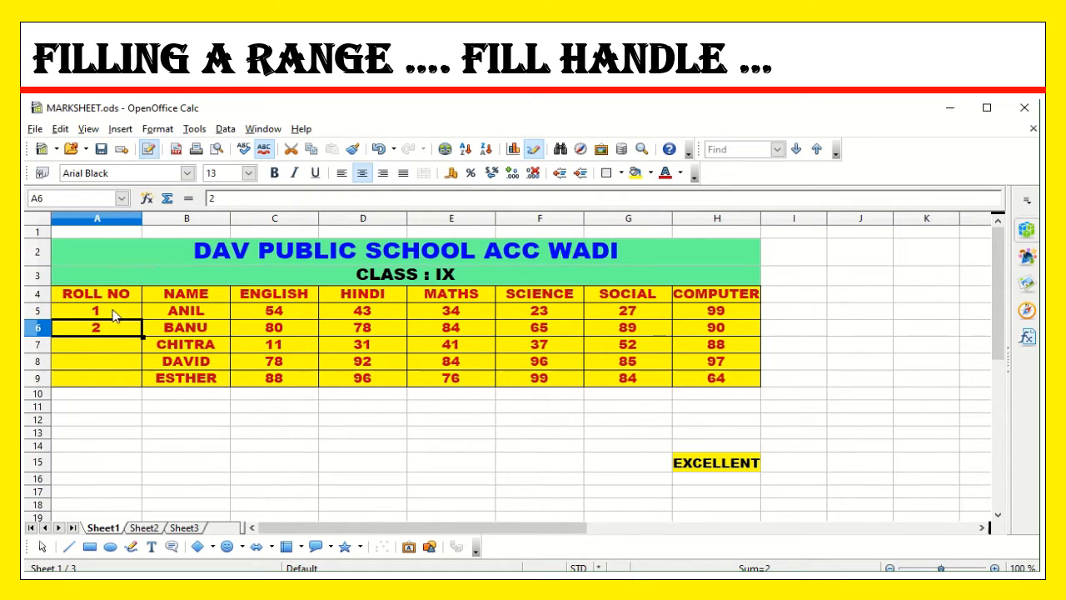
{"action": "left_click_drag", "start_coordinate": [112, 312], "coordinate": [114, 331]}
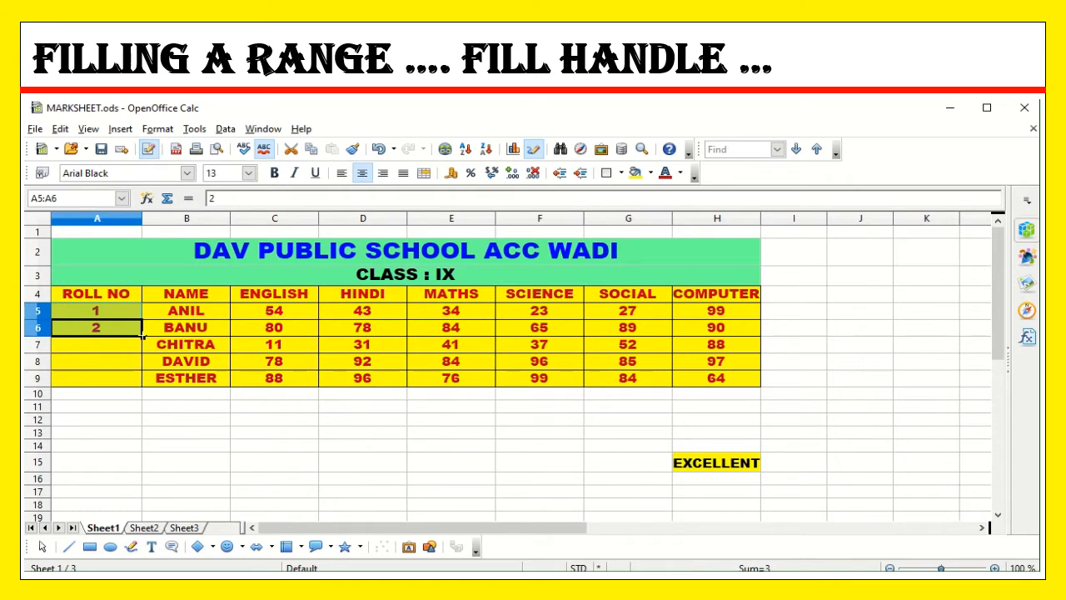
{"action": "left_click_drag", "start_coordinate": [142, 335], "coordinate": [145, 384]}
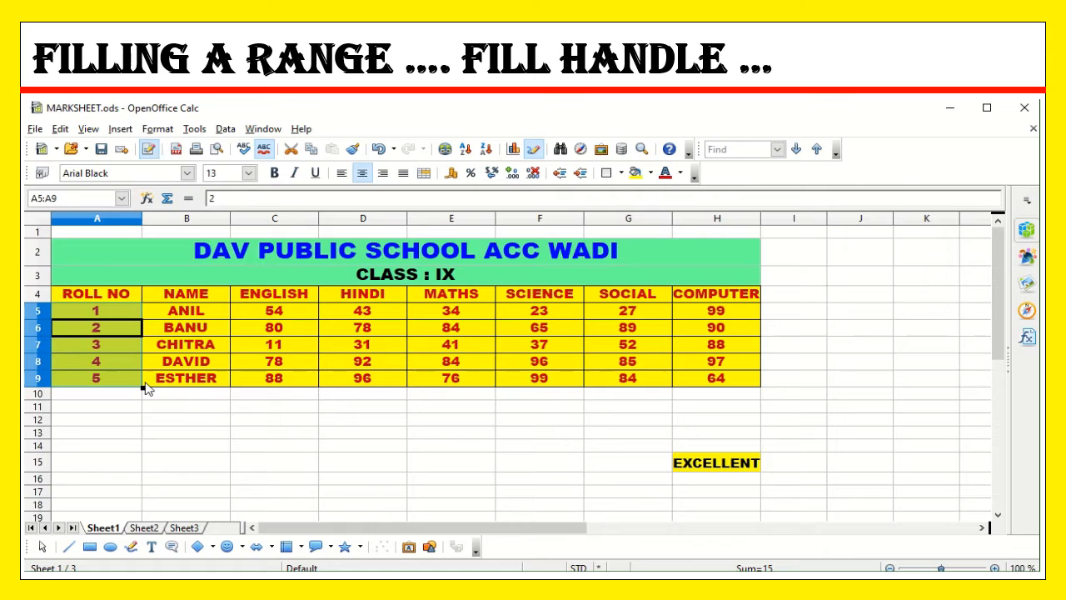
{"action": "left_click", "coordinate": [111, 412]}
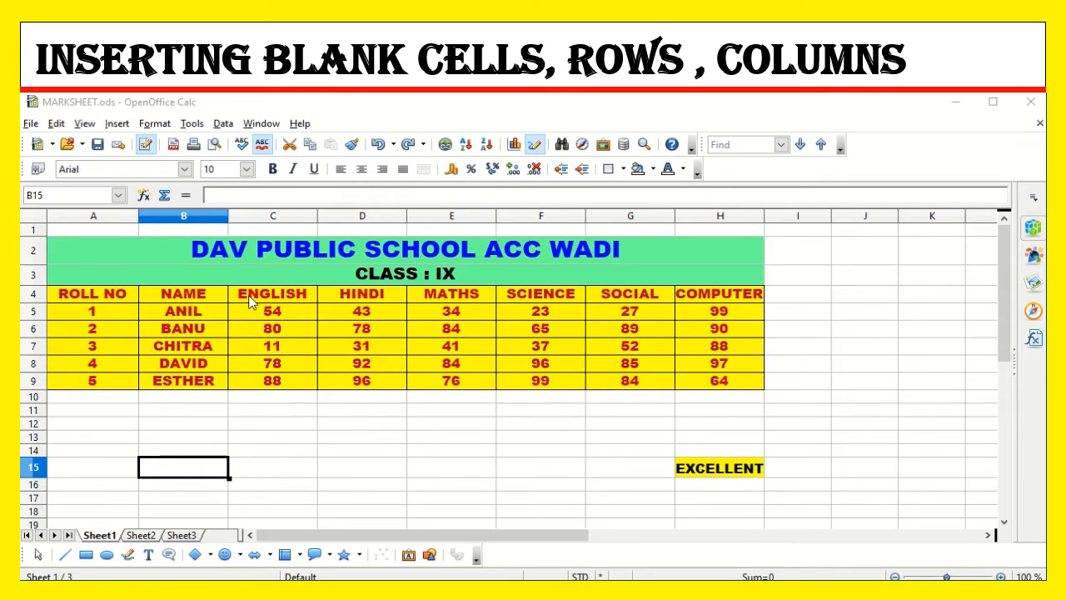
Insert a blank row above row 8, the record with roll number 4
{"action": "left_click", "coordinate": [189, 363]}
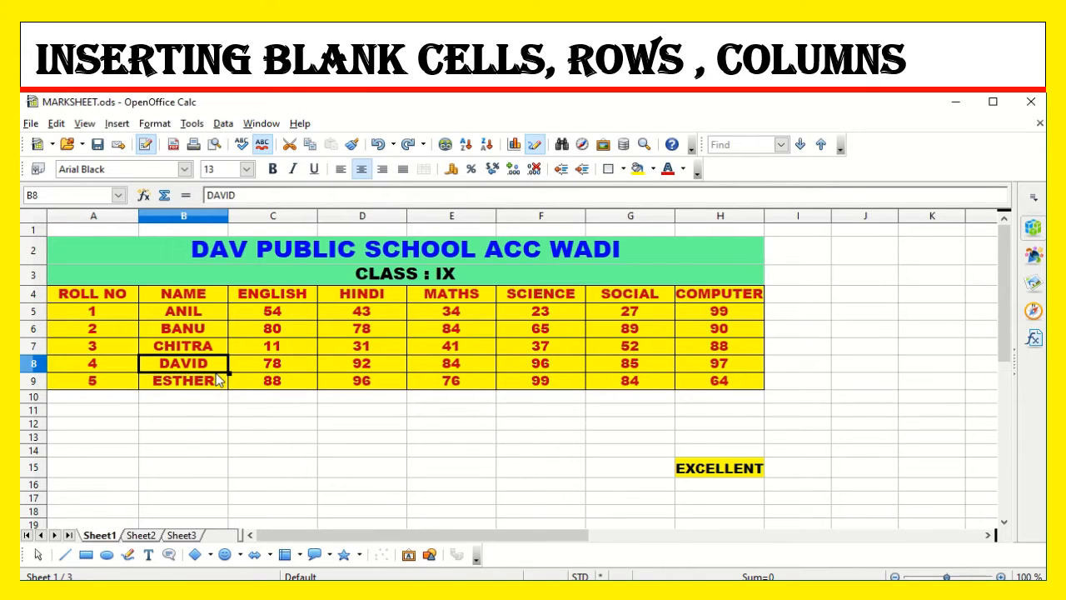
{"action": "left_click", "coordinate": [118, 123]}
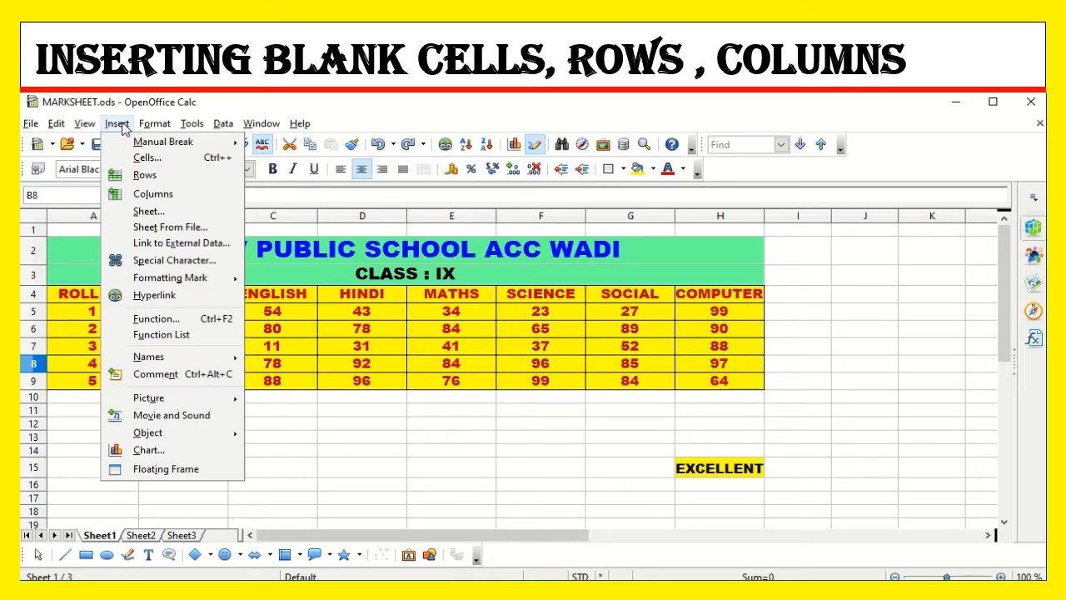
{"action": "left_click", "coordinate": [145, 175]}
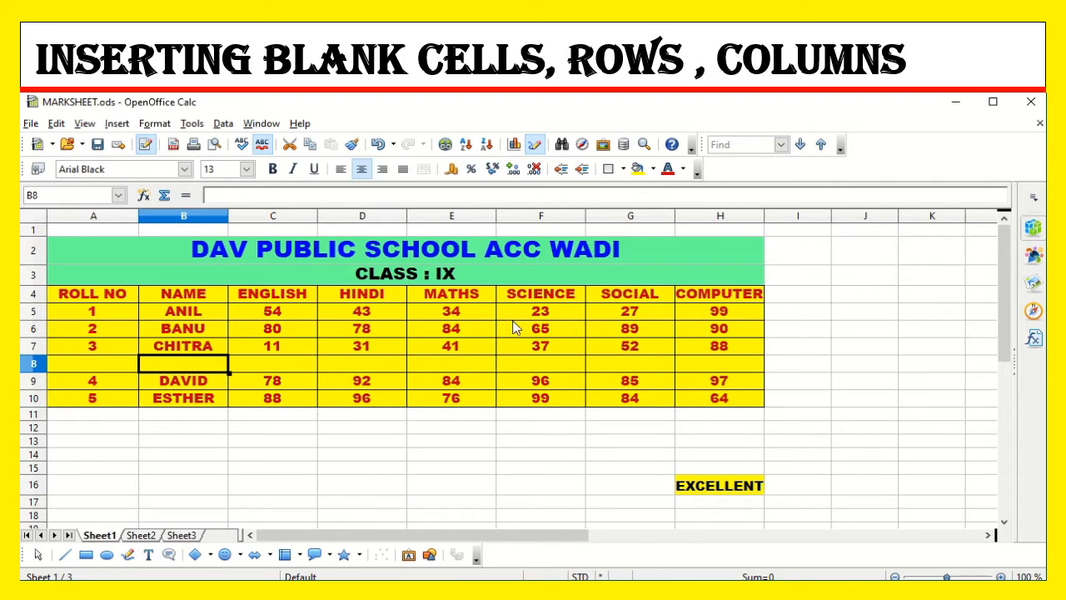
Insert a blank column between the MATHS and SCIENCE columns
{"action": "left_click", "coordinate": [464, 314]}
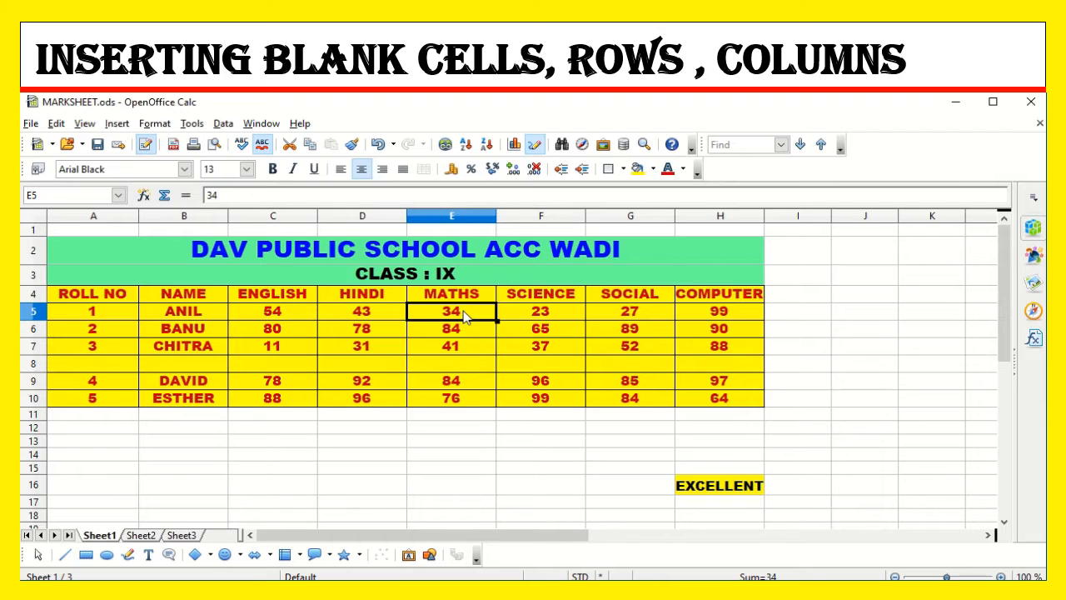
{"action": "left_click", "coordinate": [568, 299]}
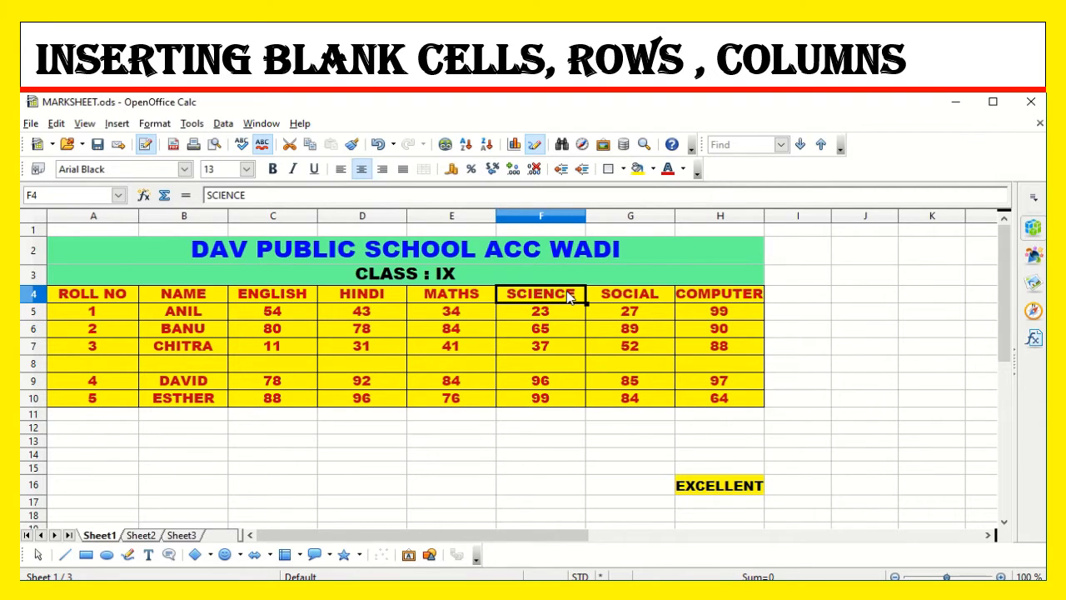
{"action": "left_click", "coordinate": [116, 123]}
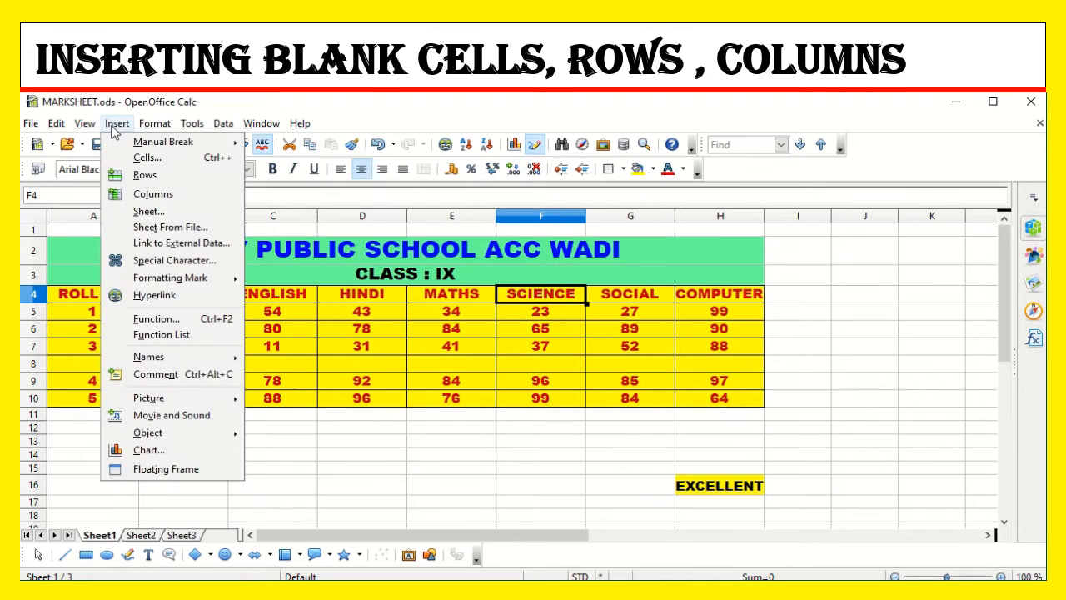
{"action": "left_click", "coordinate": [152, 194]}
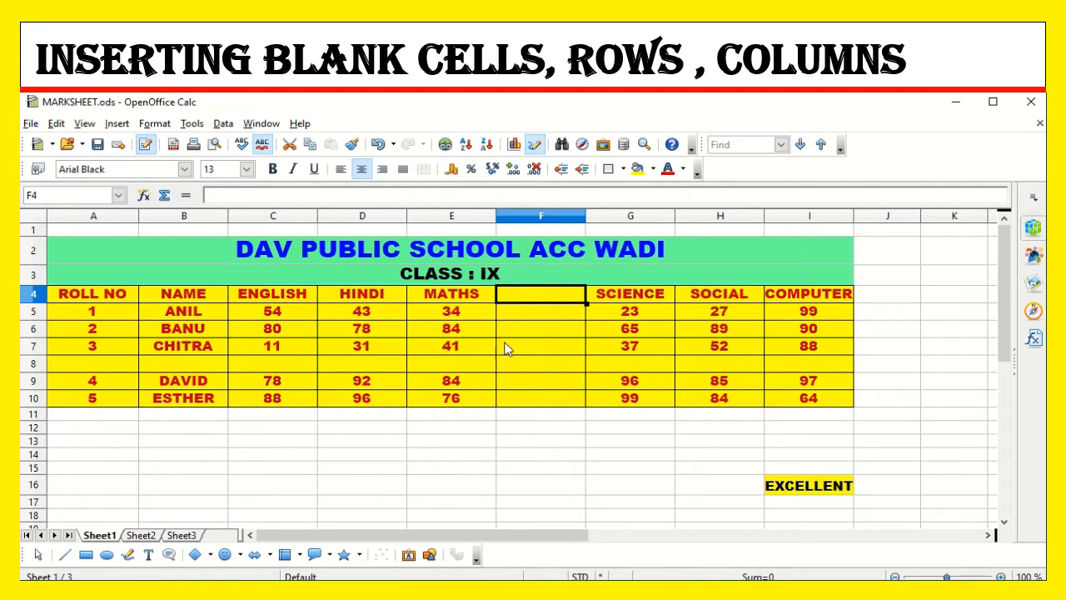
Insert a blank column before SOCIAL from cell H4, using the Entire column option of Insert Cells
{"action": "left_click", "coordinate": [710, 298]}
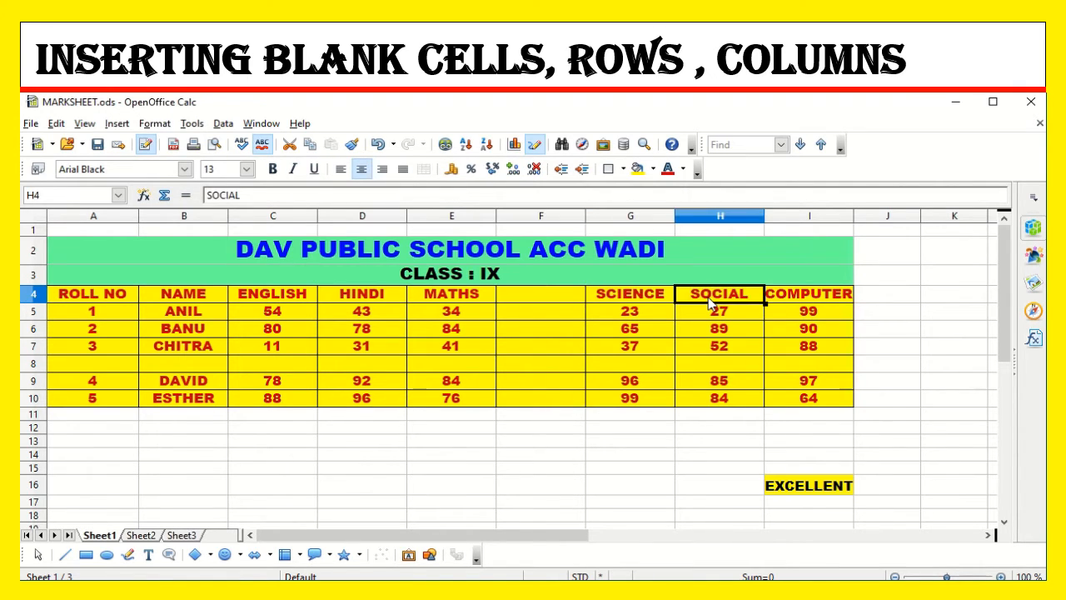
{"action": "right_click", "coordinate": [710, 304]}
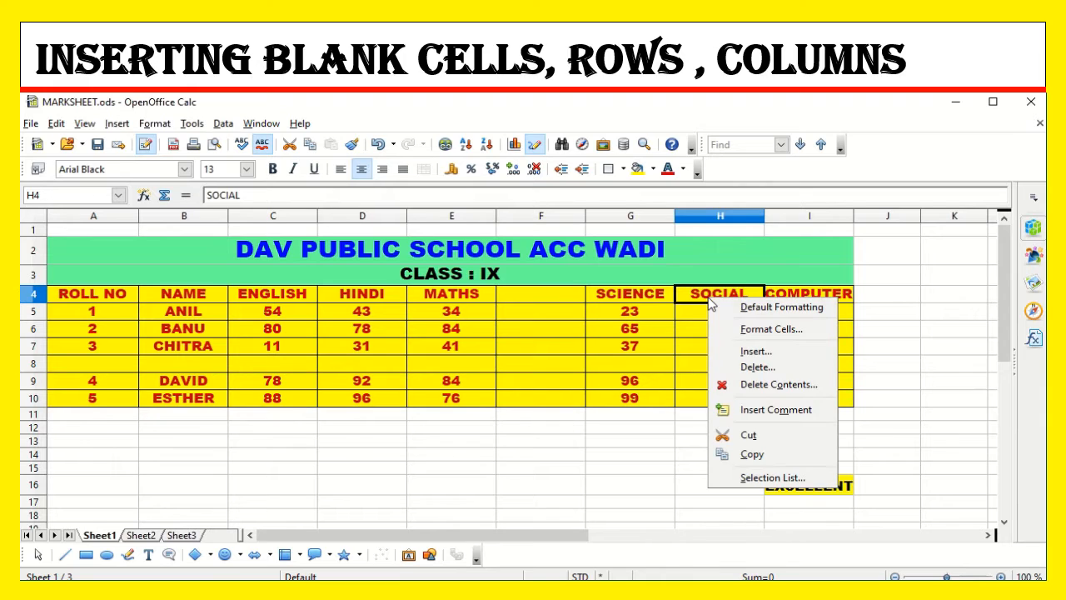
{"action": "left_click", "coordinate": [754, 354]}
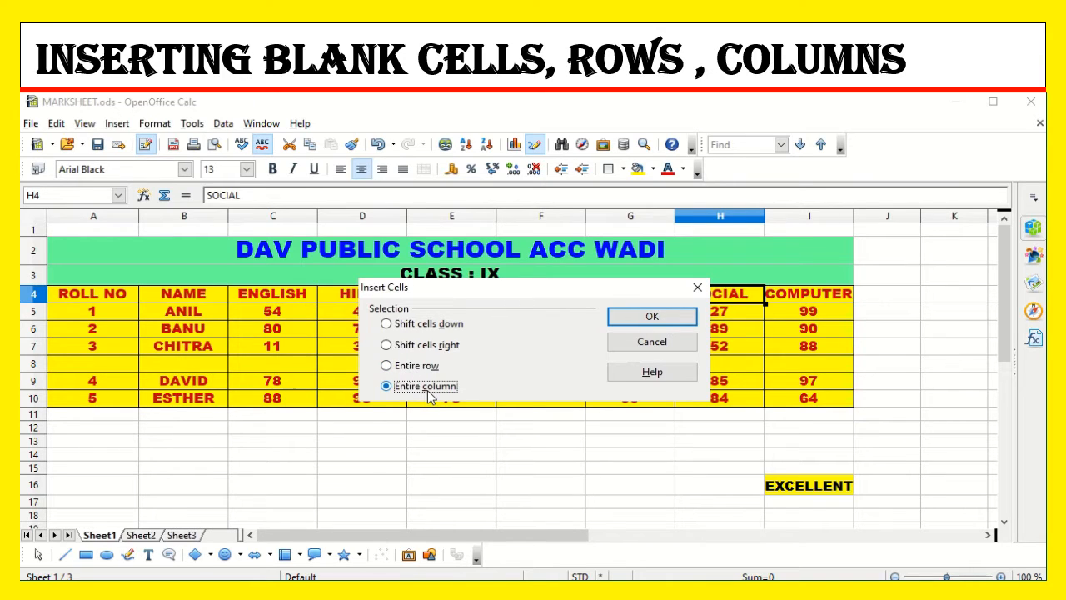
{"action": "left_click", "coordinate": [652, 318]}
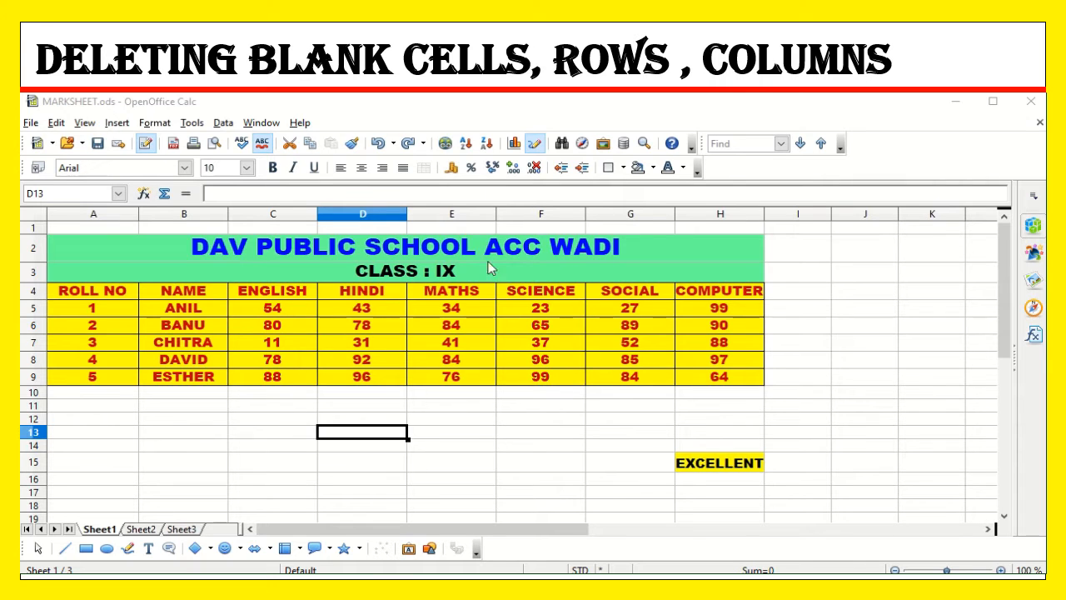
Delete the entire row 7, the record with roll number 3, using the Delete entire row(s) option
{"action": "left_click", "coordinate": [113, 345]}
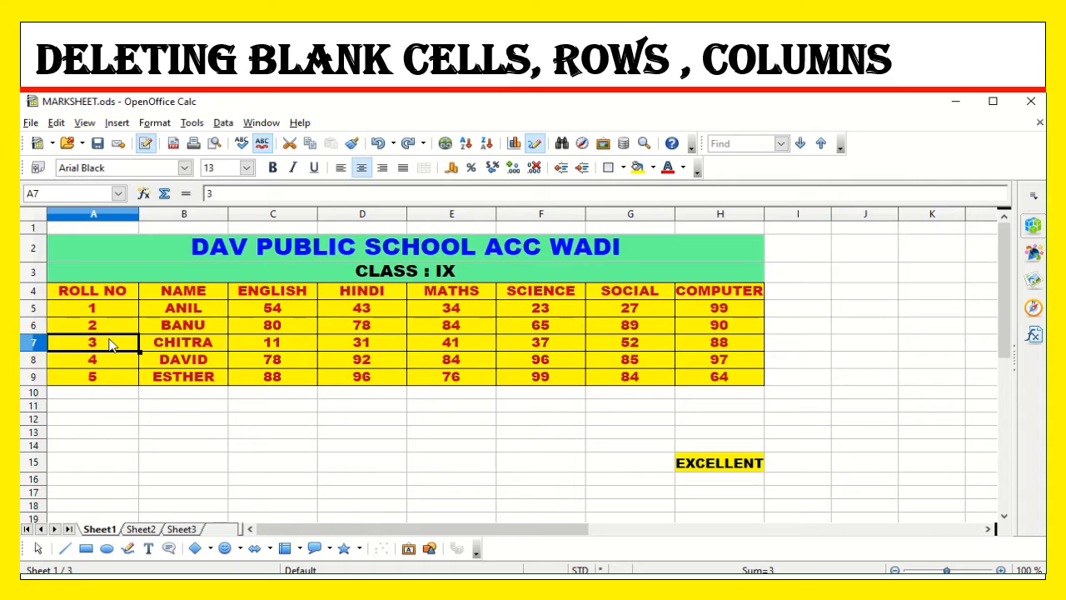
{"action": "left_click", "coordinate": [56, 123]}
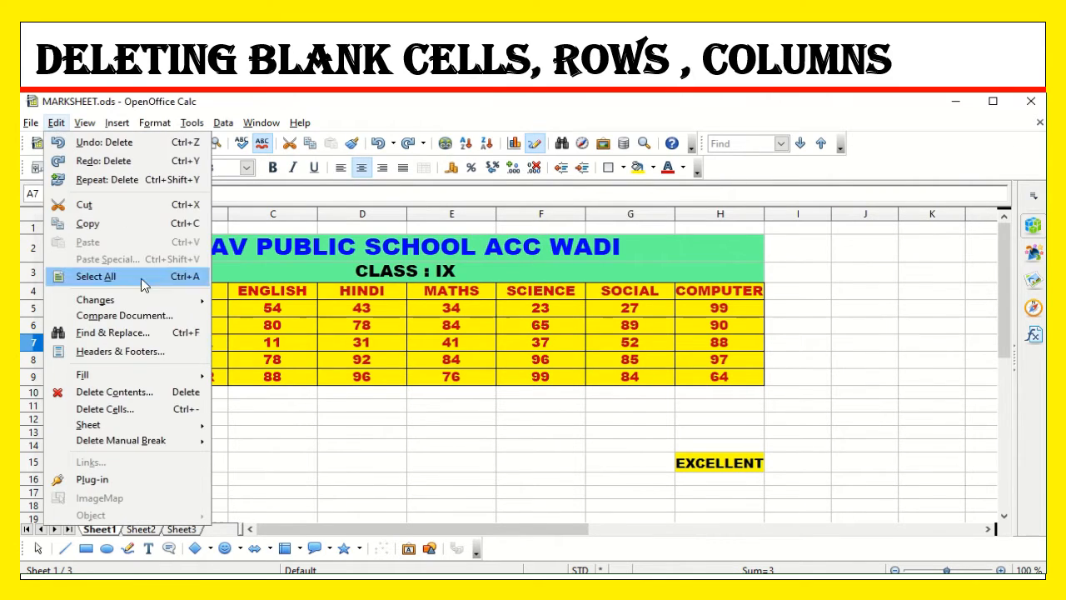
{"action": "left_click", "coordinate": [135, 408]}
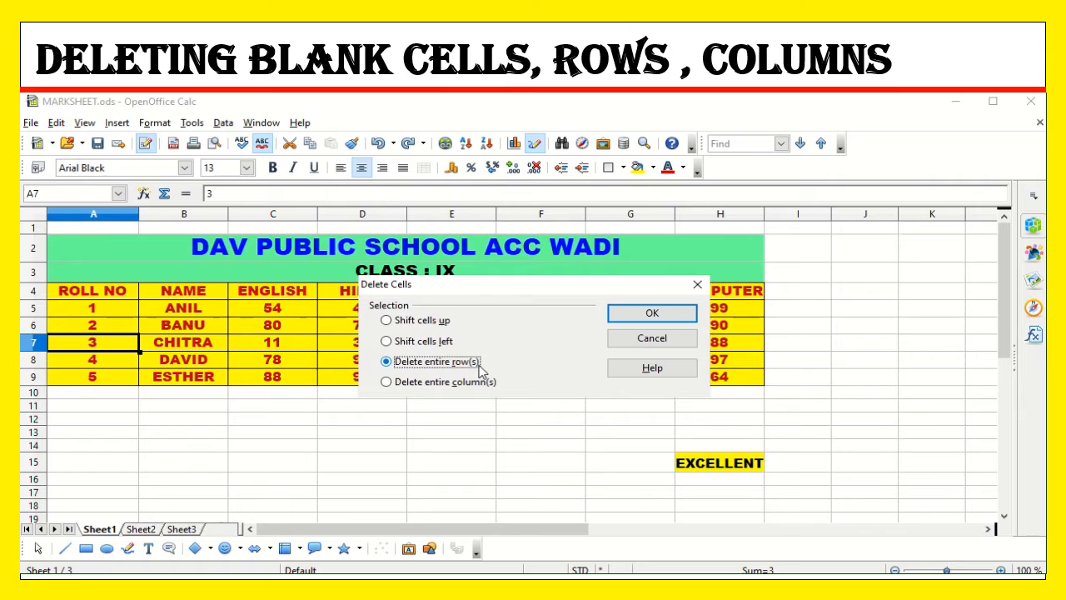
{"action": "left_click", "coordinate": [648, 318]}
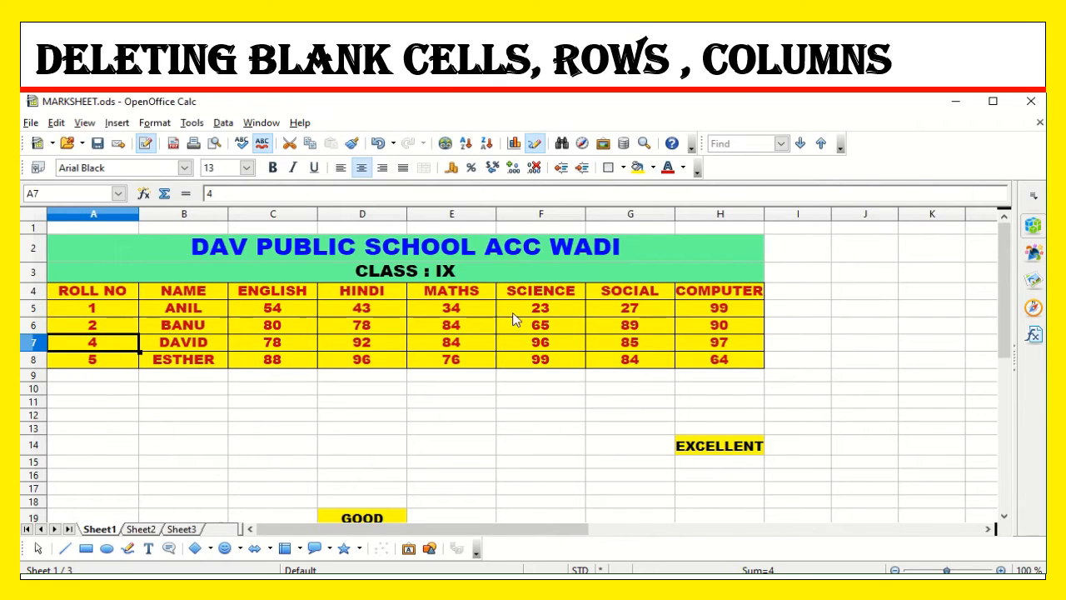
Delete the entire SCIENCE column from cell F4, using the Delete entire column(s) option
{"action": "left_click", "coordinate": [553, 294]}
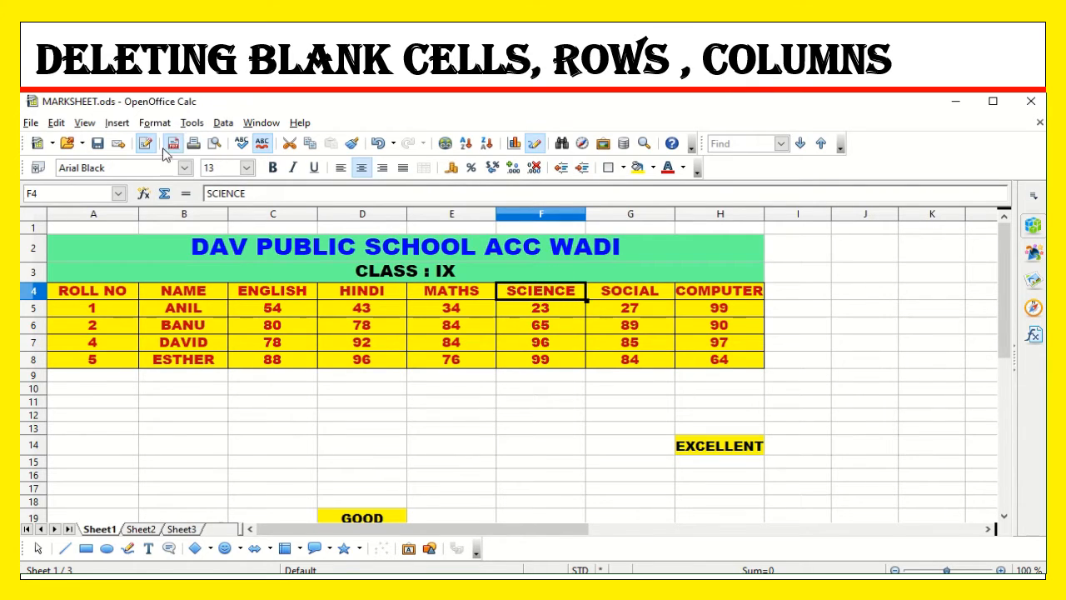
{"action": "left_click", "coordinate": [56, 123]}
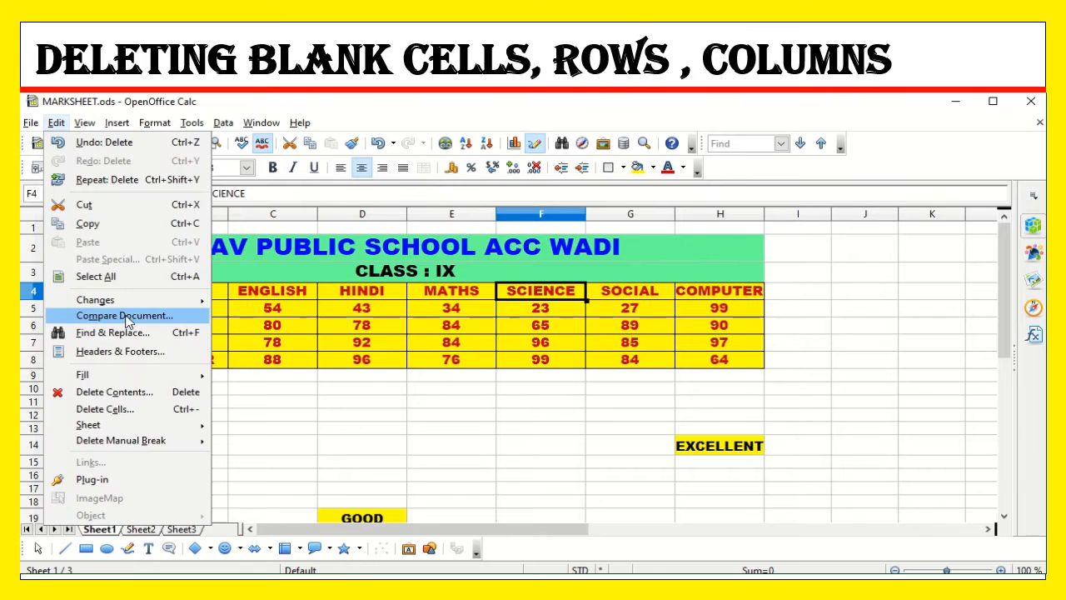
{"action": "left_click", "coordinate": [130, 410]}
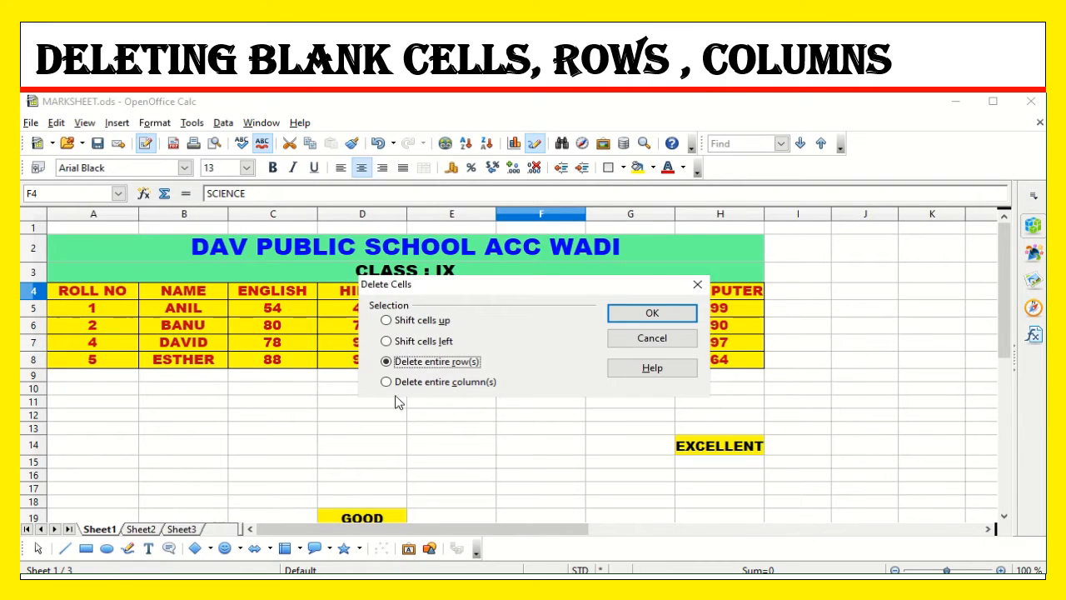
{"action": "left_click", "coordinate": [386, 383]}
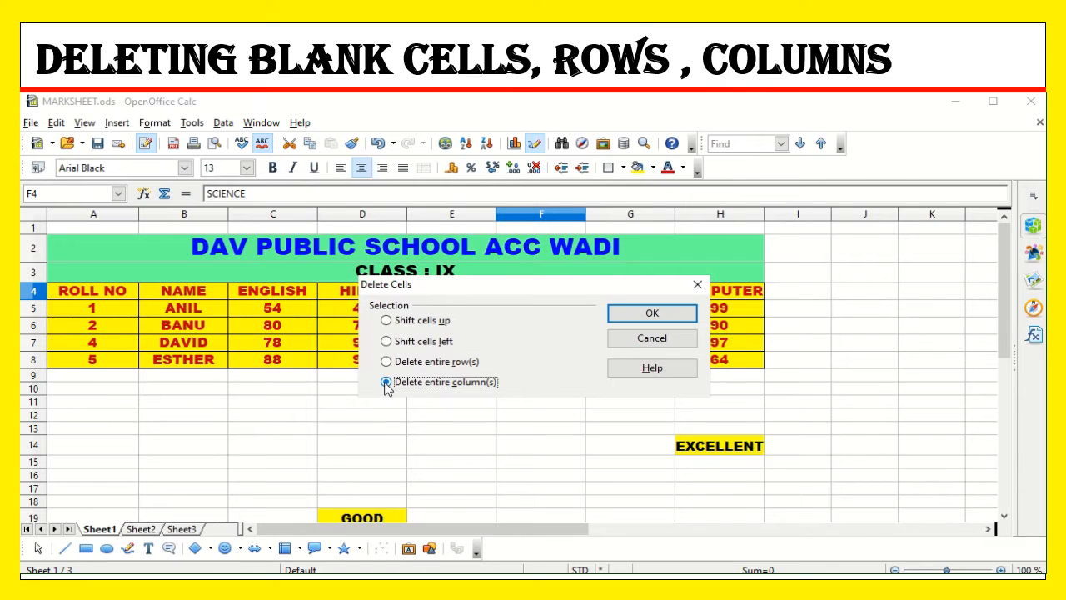
{"action": "left_click", "coordinate": [646, 317]}
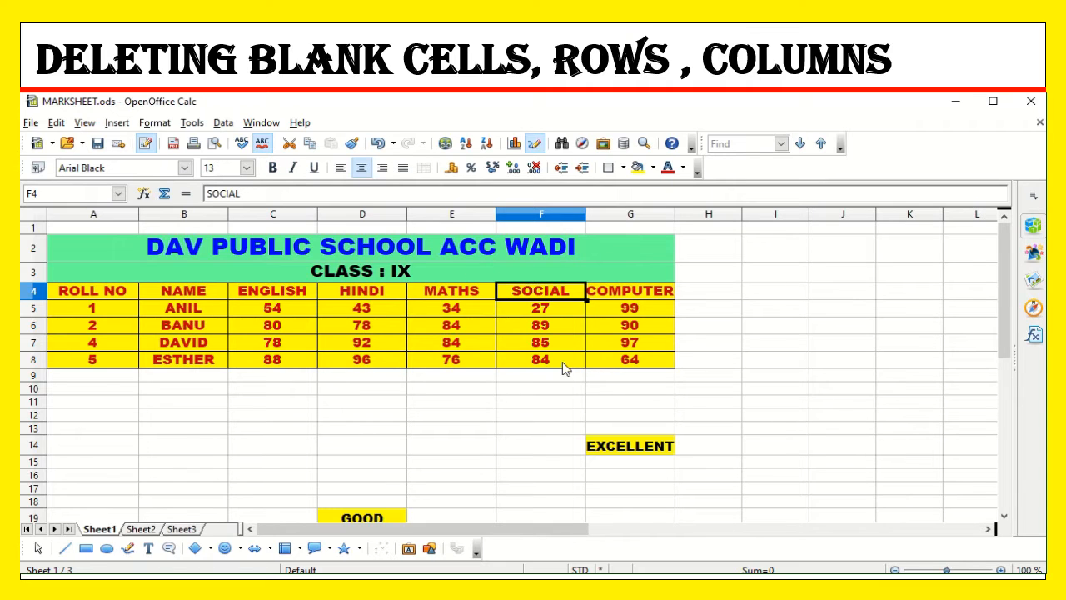
Delete the entire row 7, the record with roll number 4, from cell E7 using the Delete entire row(s) option
{"action": "right_click", "coordinate": [392, 384]}
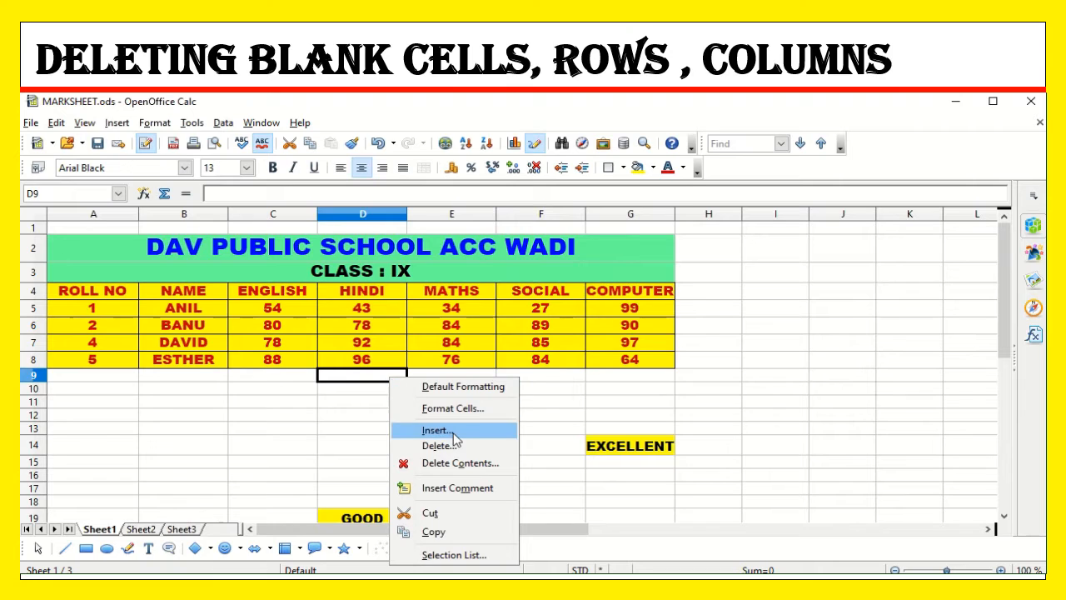
{"action": "left_click", "coordinate": [425, 346]}
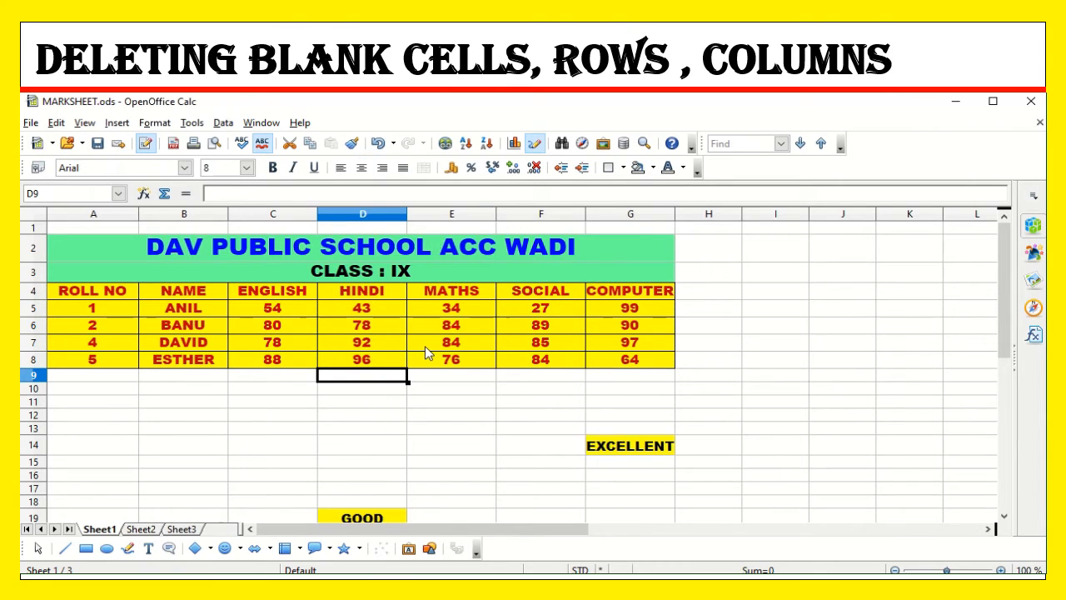
{"action": "right_click", "coordinate": [424, 346]}
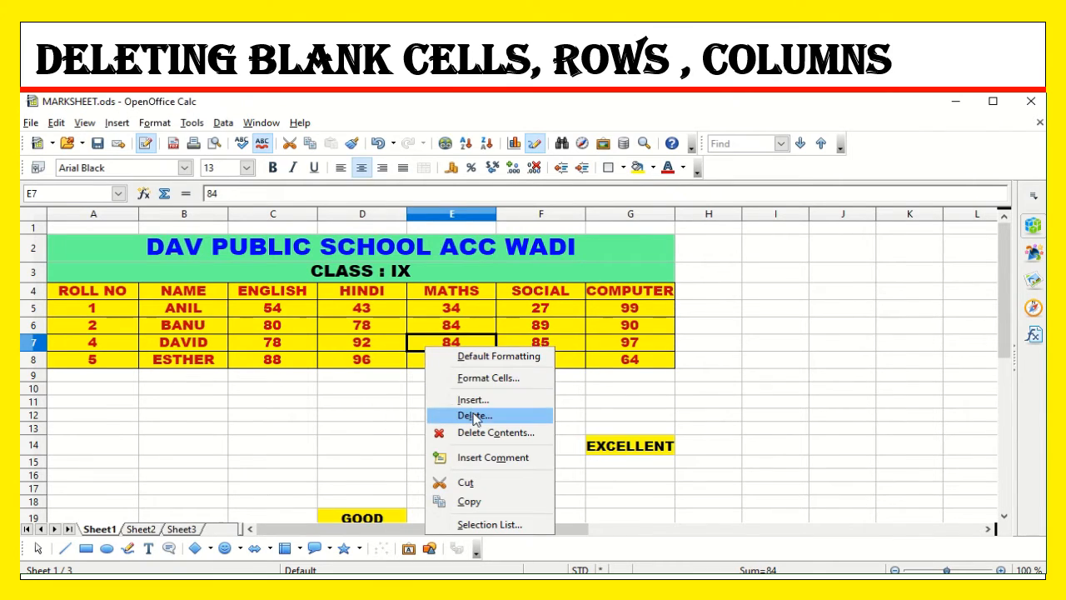
{"action": "left_click", "coordinate": [475, 416]}
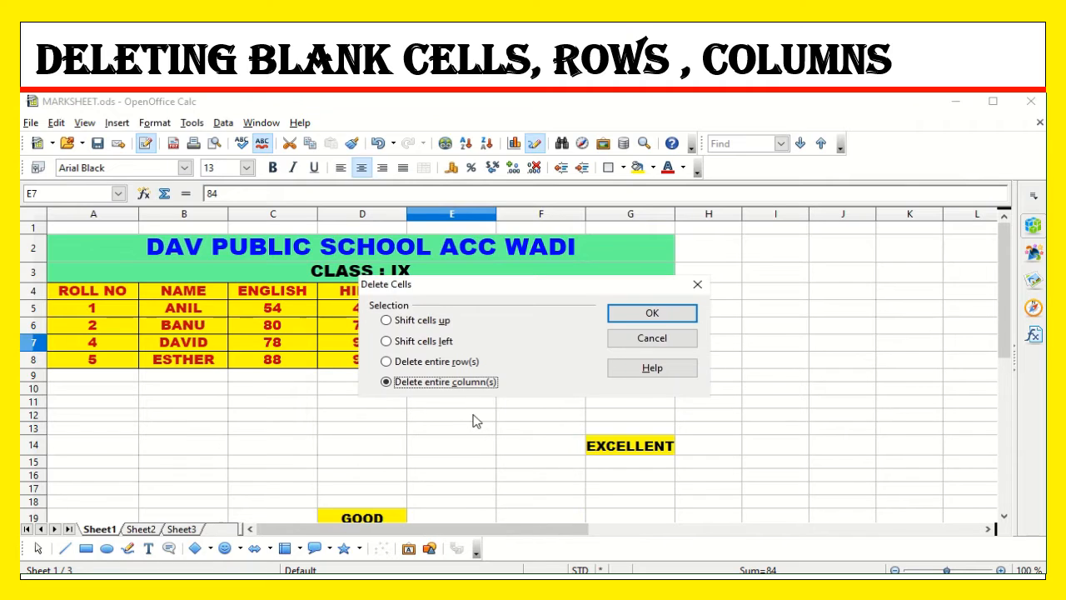
{"action": "left_click", "coordinate": [405, 363]}
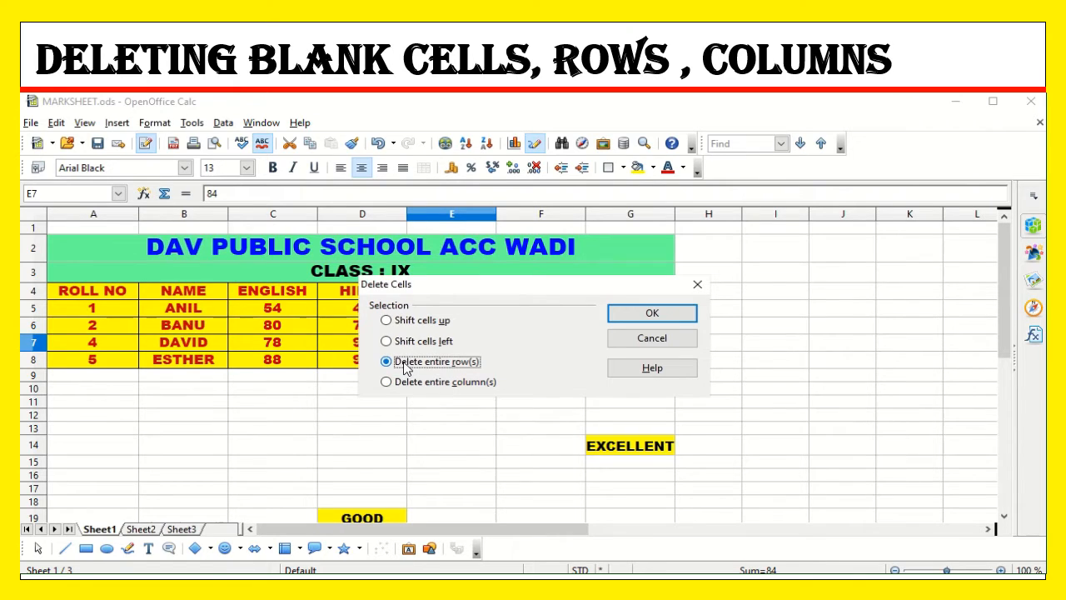
{"action": "left_click", "coordinate": [672, 323]}
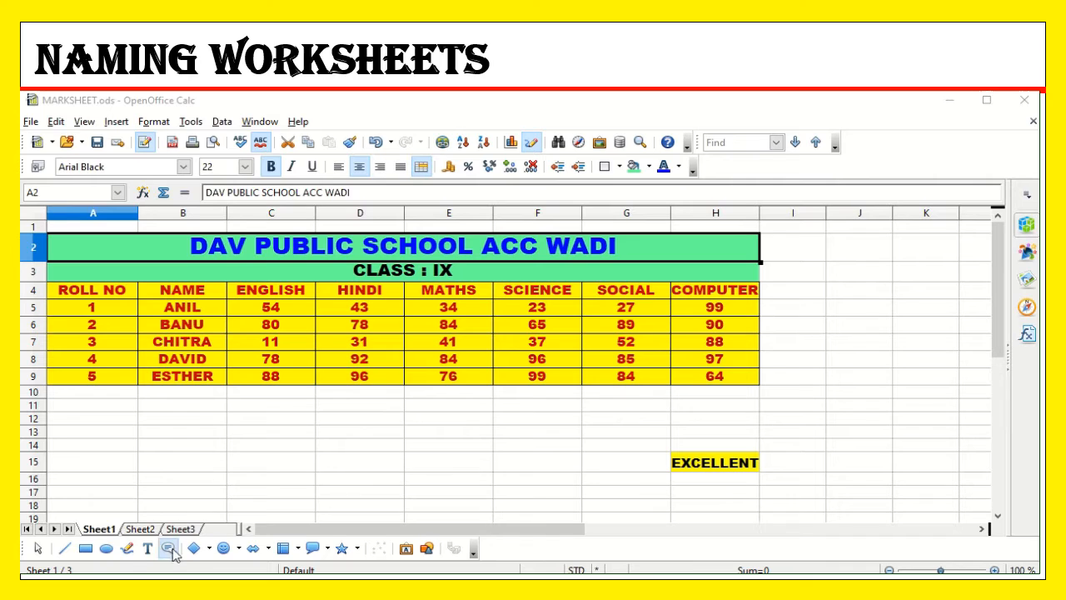
Rename the Sheet1 worksheet as CLASS-9
{"action": "right_click", "coordinate": [101, 533]}
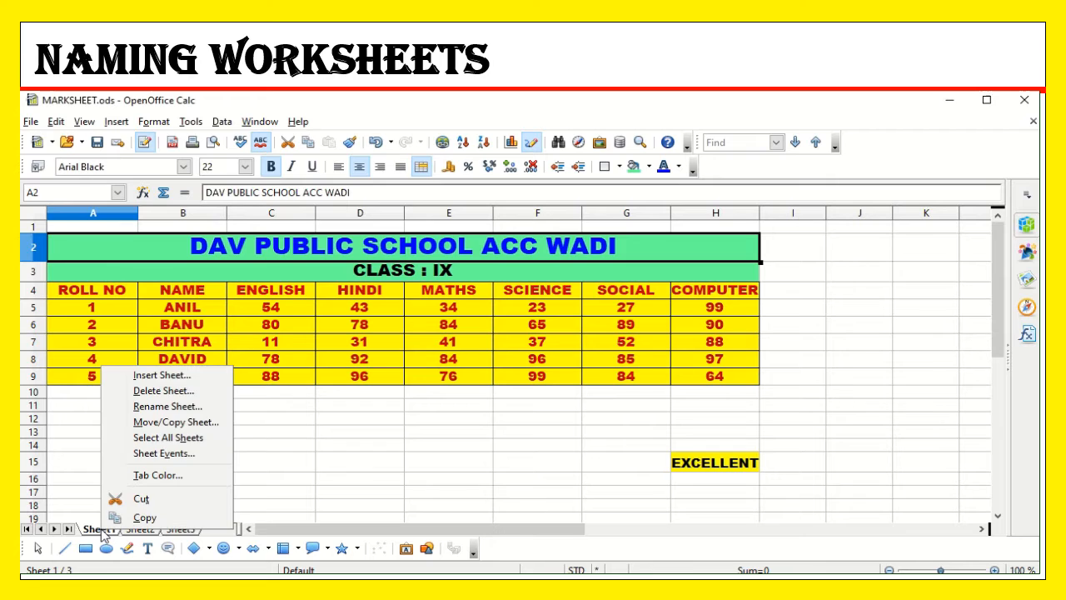
{"action": "left_click", "coordinate": [167, 407]}
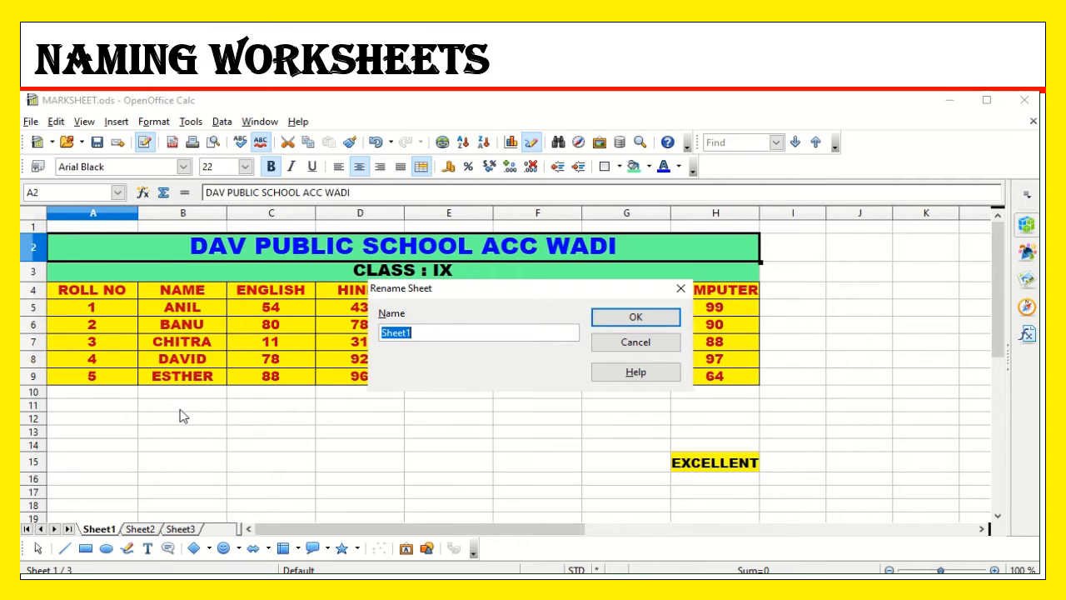
{"action": "type", "text": "CLASS-9"}
{"action": "left_click", "coordinate": [647, 317]}
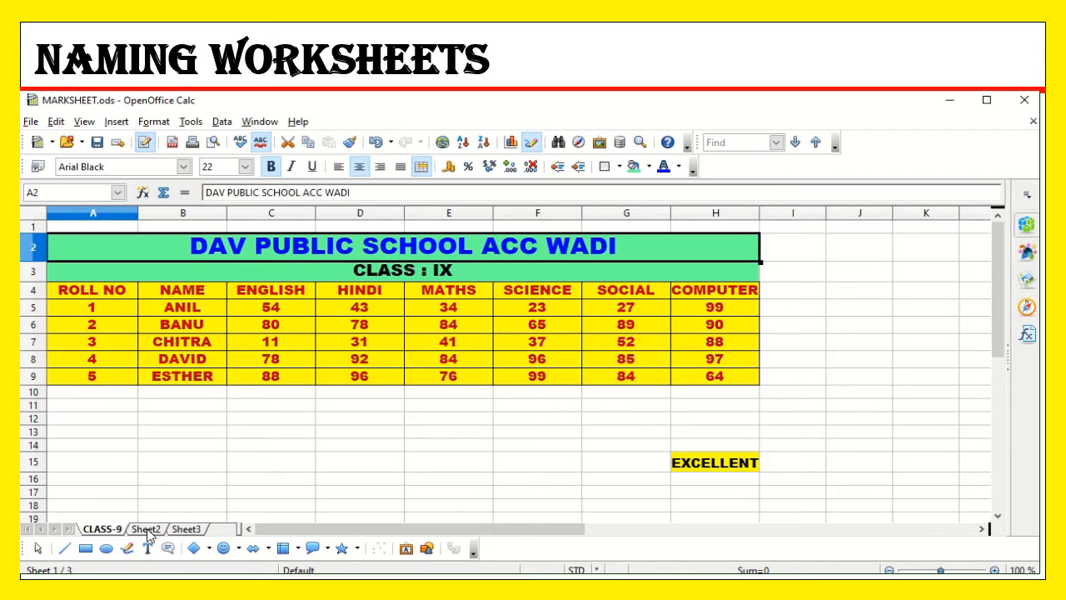
Rename the Sheet3 worksheet as CLASS-11
{"action": "left_click", "coordinate": [187, 533]}
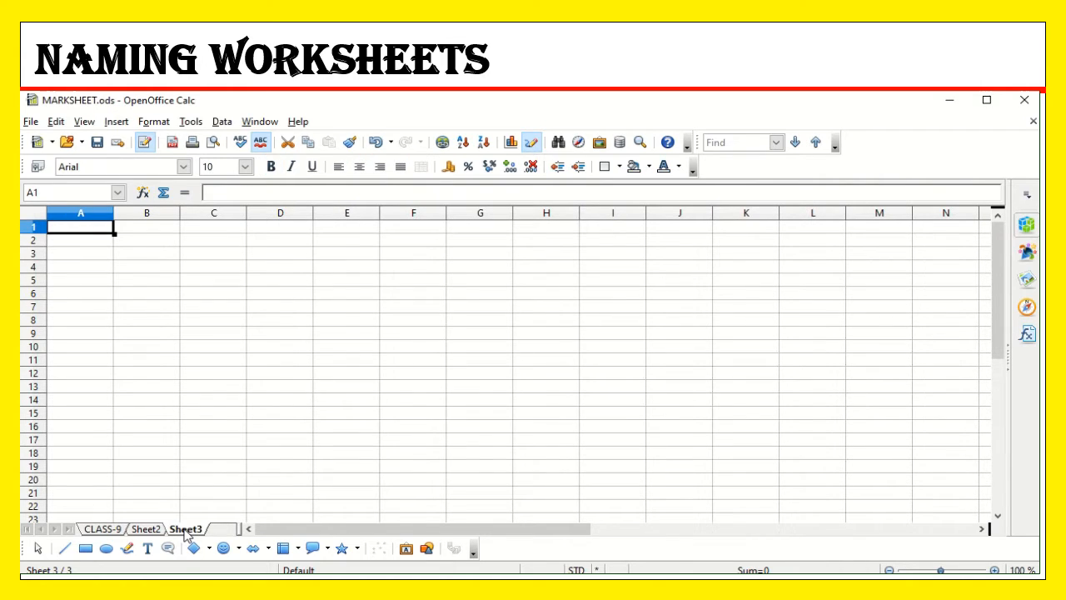
{"action": "right_click", "coordinate": [187, 534]}
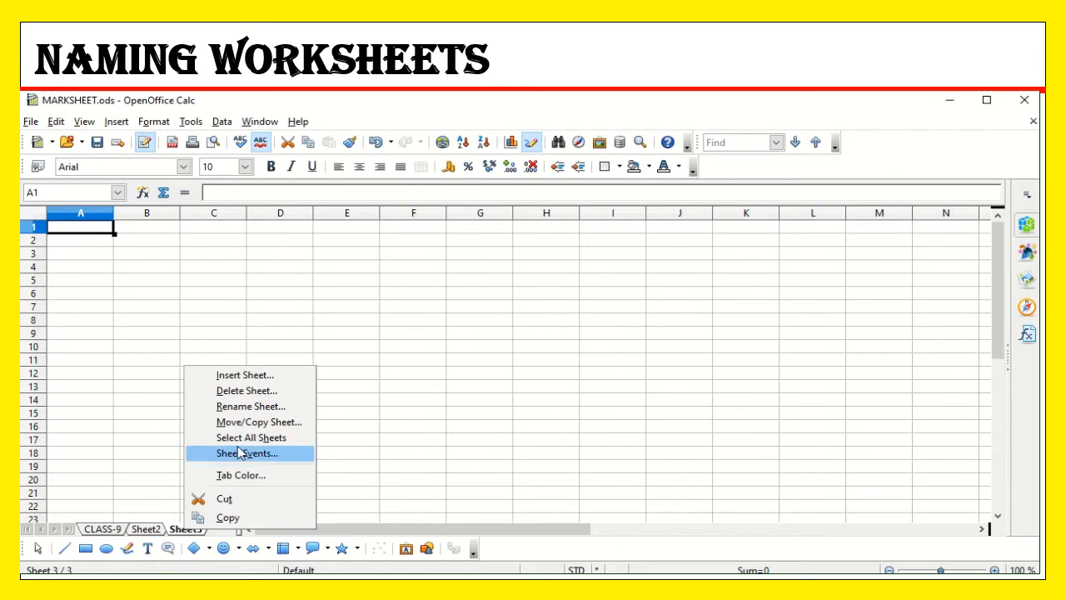
{"action": "left_click", "coordinate": [240, 408]}
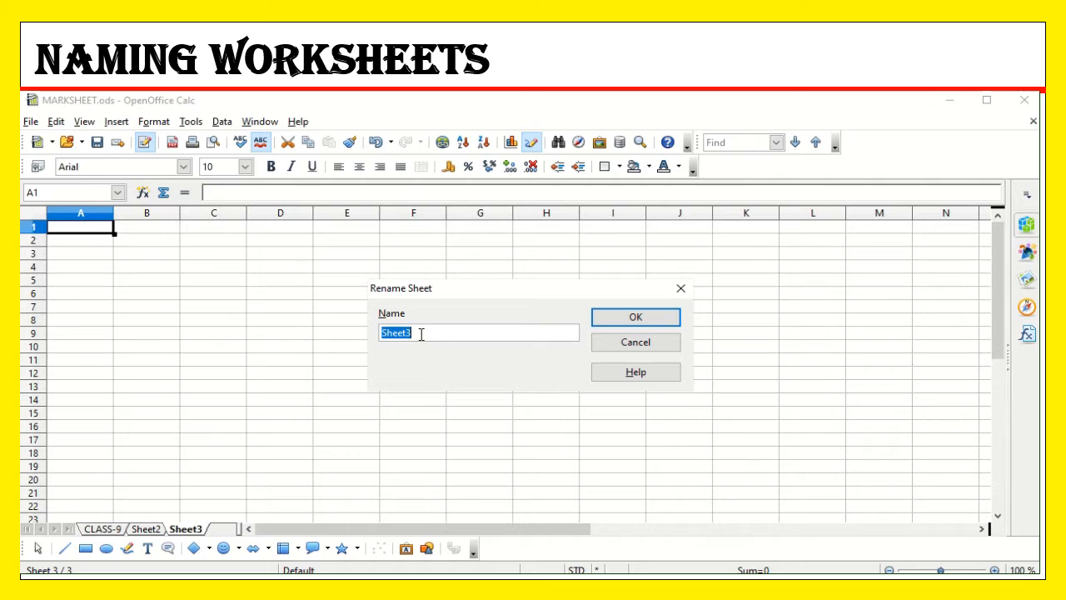
{"action": "type", "text": "CLASS-11"}
{"action": "left_click", "coordinate": [635, 317]}
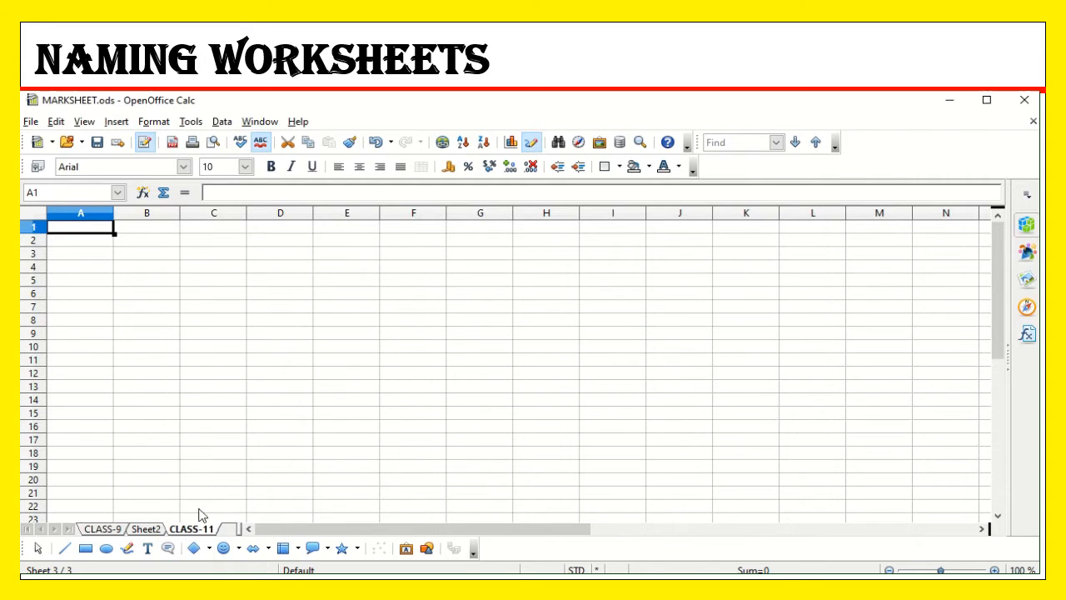
Switch between the CLASS-9 and CLASS-11 worksheets to view their contents
{"action": "left_click", "coordinate": [91, 531]}
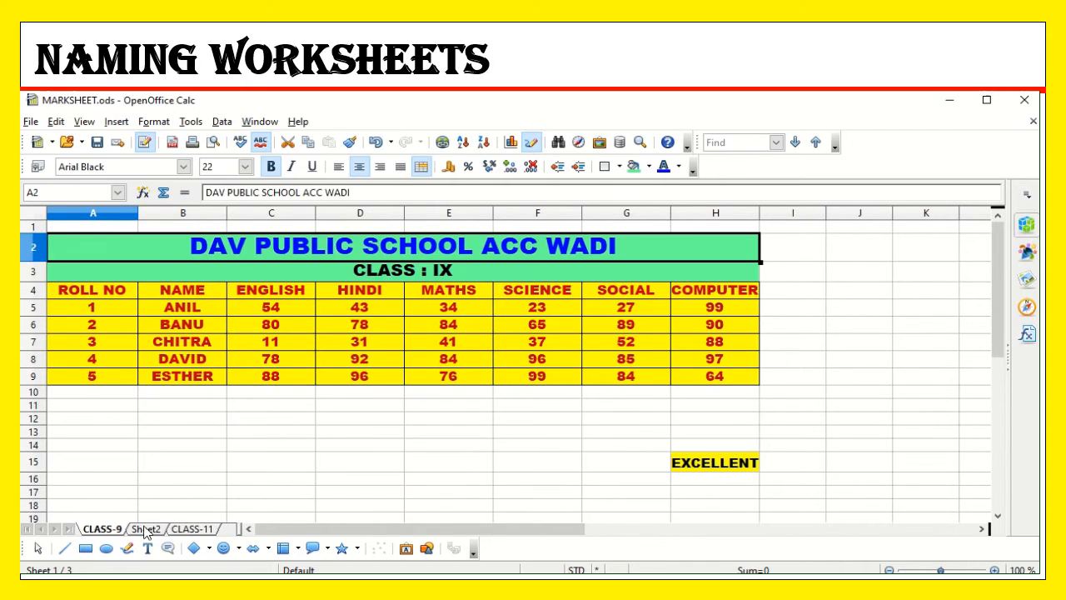
{"action": "left_click", "coordinate": [191, 529]}
{"action": "left_click", "coordinate": [102, 531]}
Insert one new sheet named Sheet4 before the CLASS-11 worksheet
{"action": "left_click", "coordinate": [198, 530]}
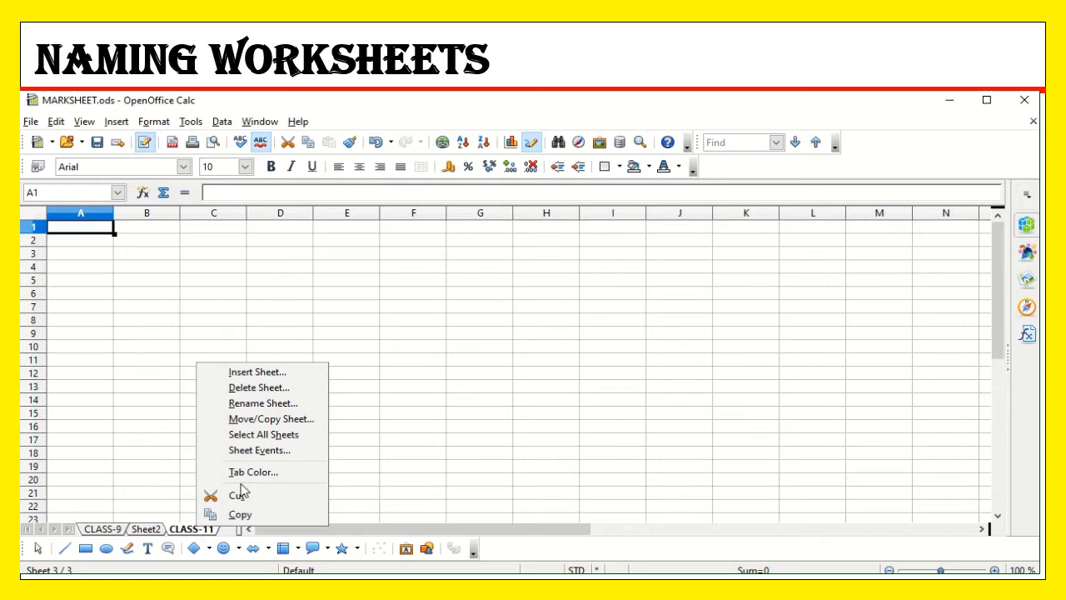
{"action": "left_click", "coordinate": [271, 373]}
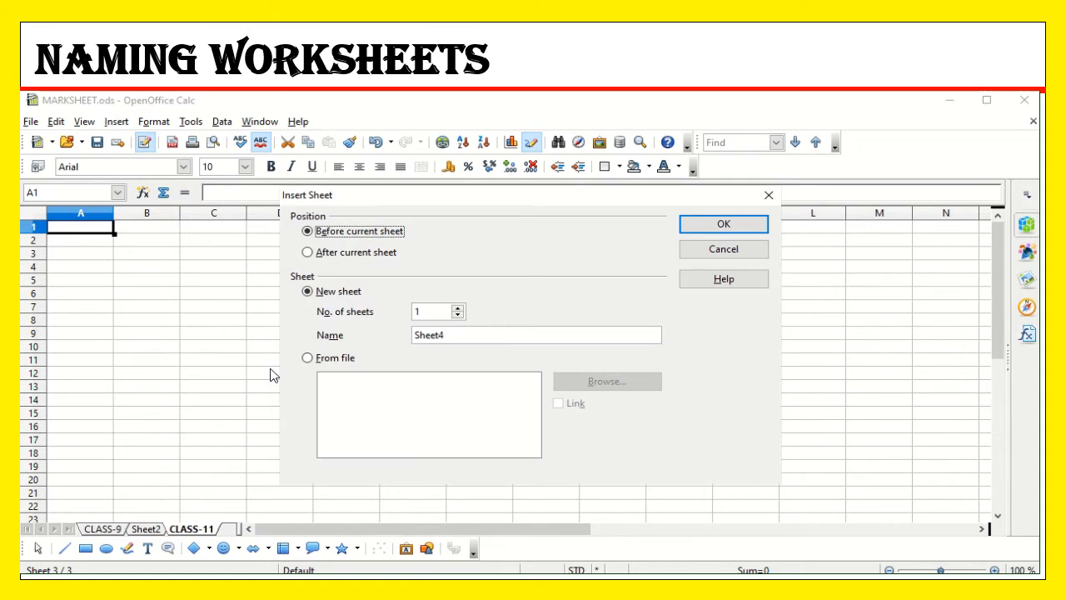
{"action": "left_click", "coordinate": [737, 224]}
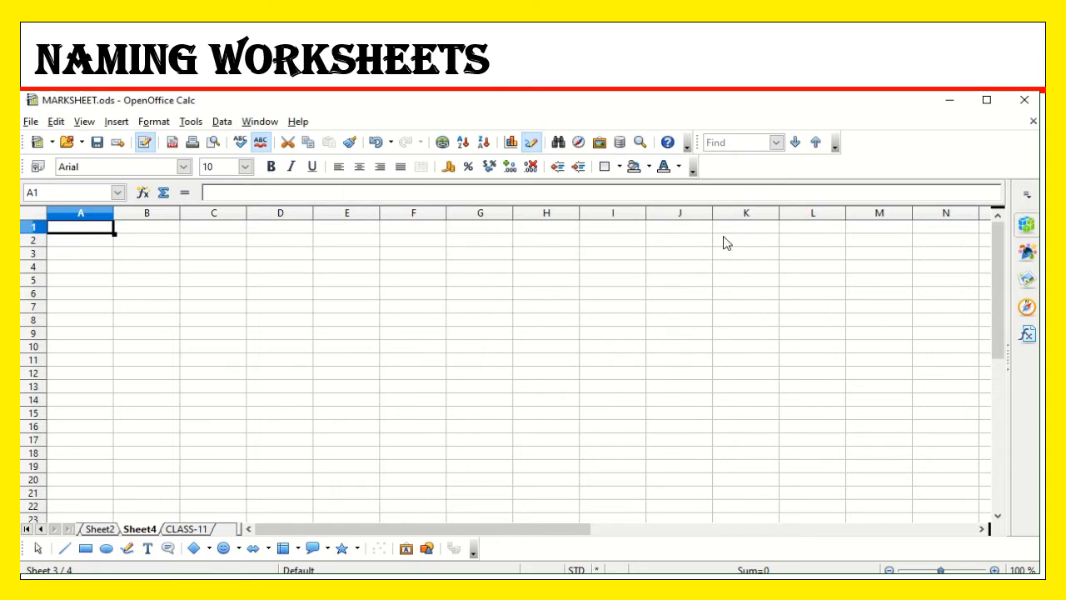
Delete the Sheet4 worksheet and confirm the deletion
{"action": "right_click", "coordinate": [142, 532]}
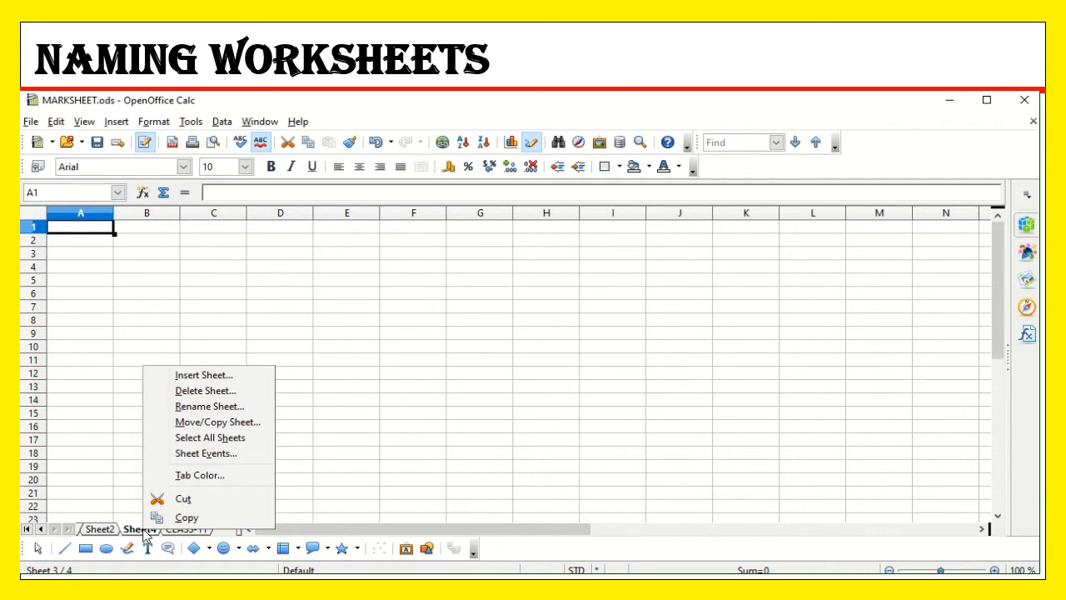
{"action": "left_click", "coordinate": [210, 393]}
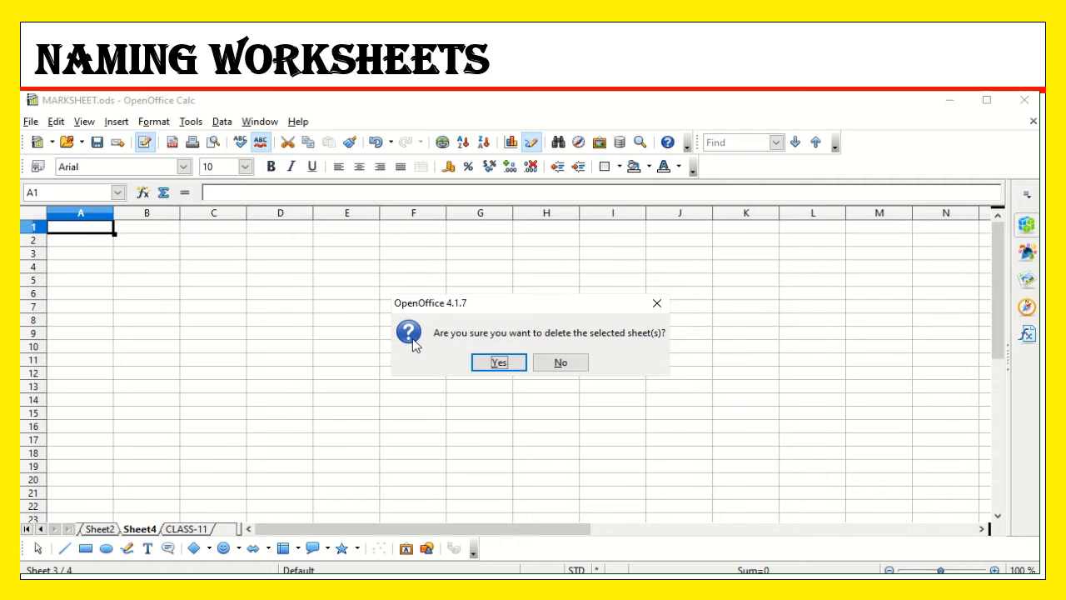
{"action": "left_click", "coordinate": [499, 363]}
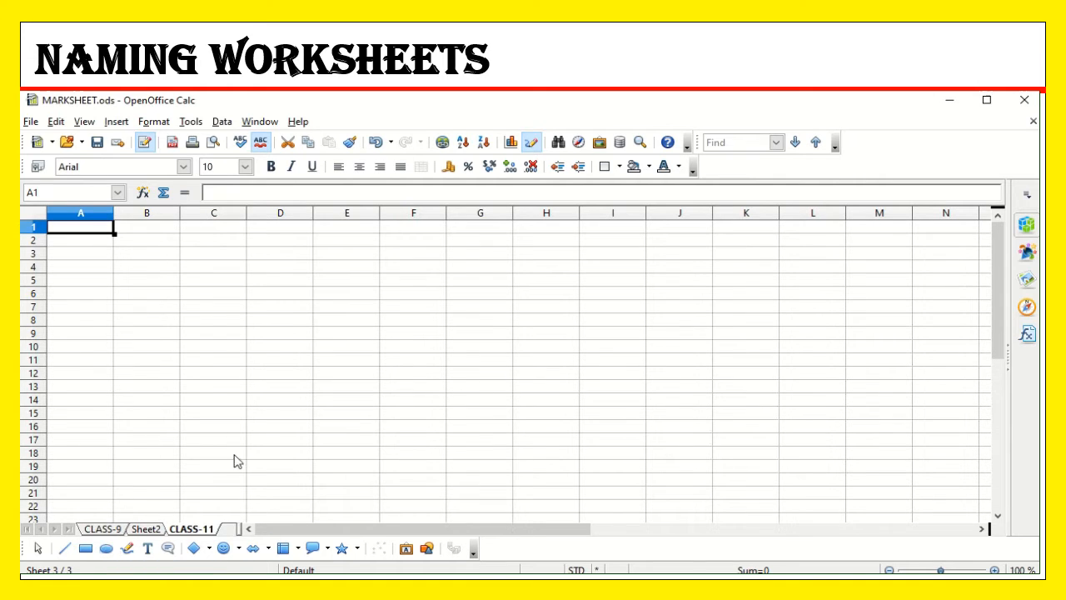
Open the Rename Sheet dialog for the CLASS-11 worksheet
{"action": "left_click", "coordinate": [151, 123]}
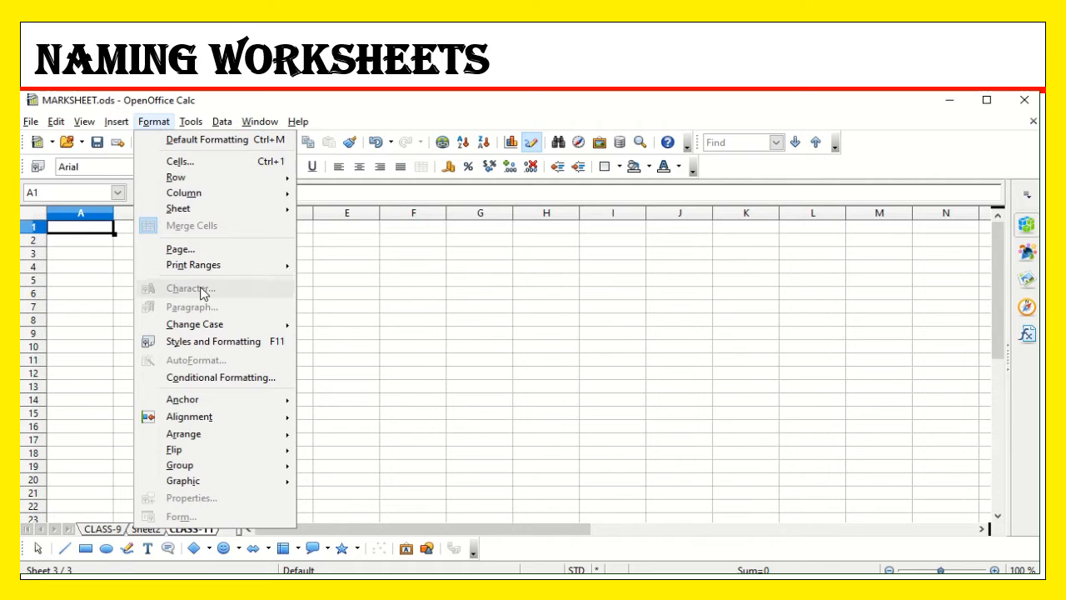
{"action": "mouse_move", "coordinate": [228, 214]}
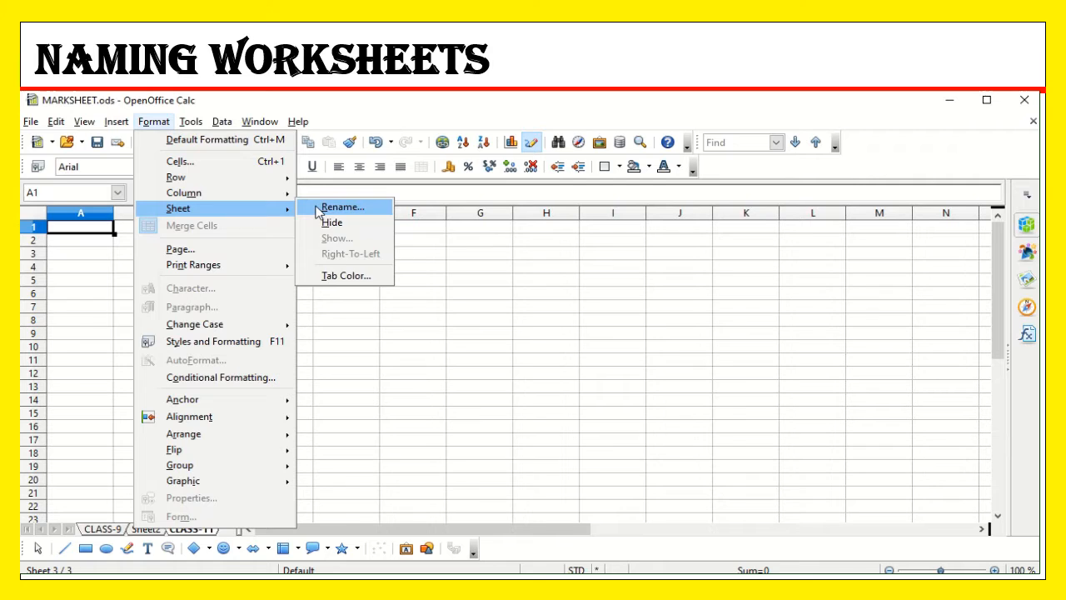
{"action": "left_click", "coordinate": [318, 213]}
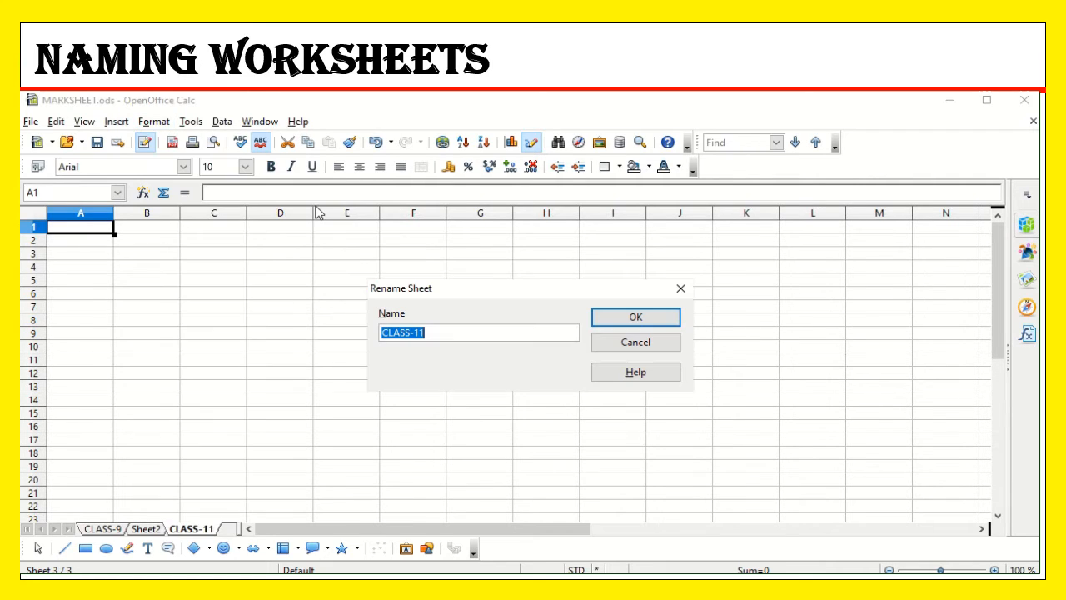
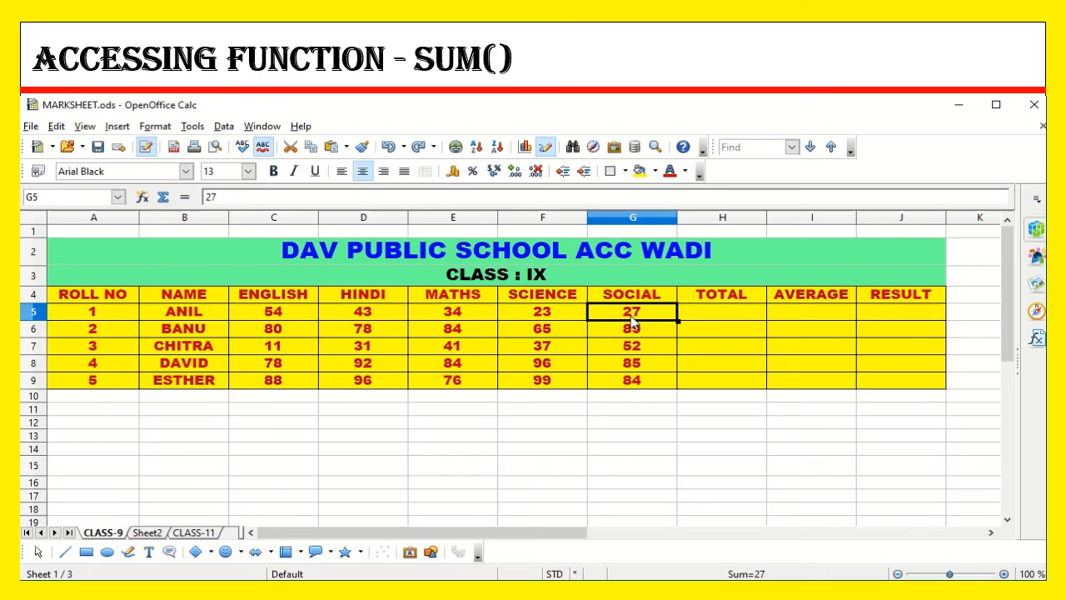
Total the first student's marks in cell H5 with the formula =SUM(C5:G5)
{"action": "left_click", "coordinate": [741, 318]}
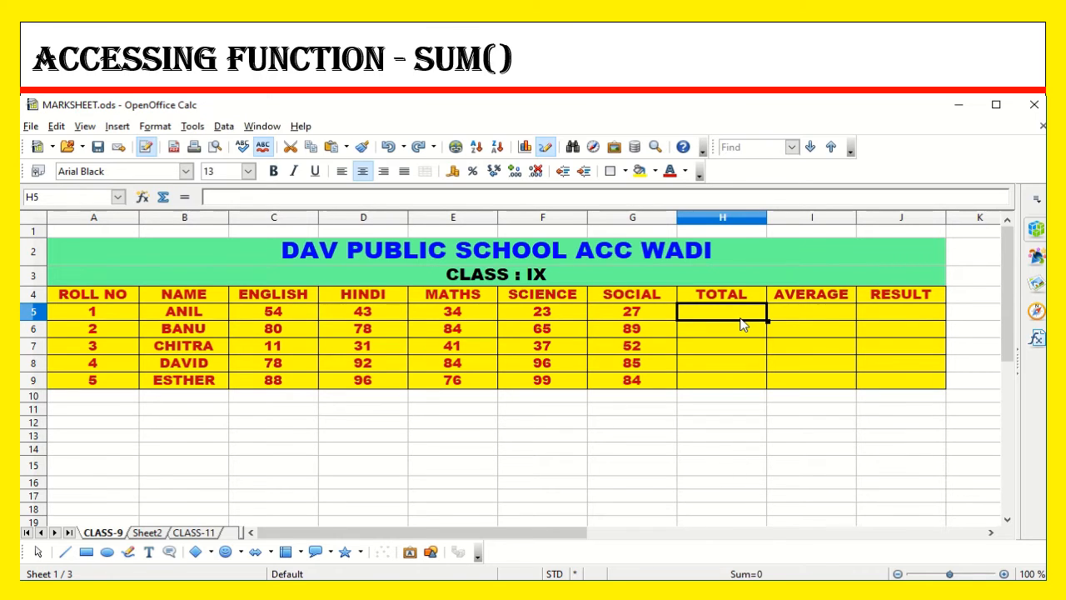
{"action": "left_click", "coordinate": [162, 205]}
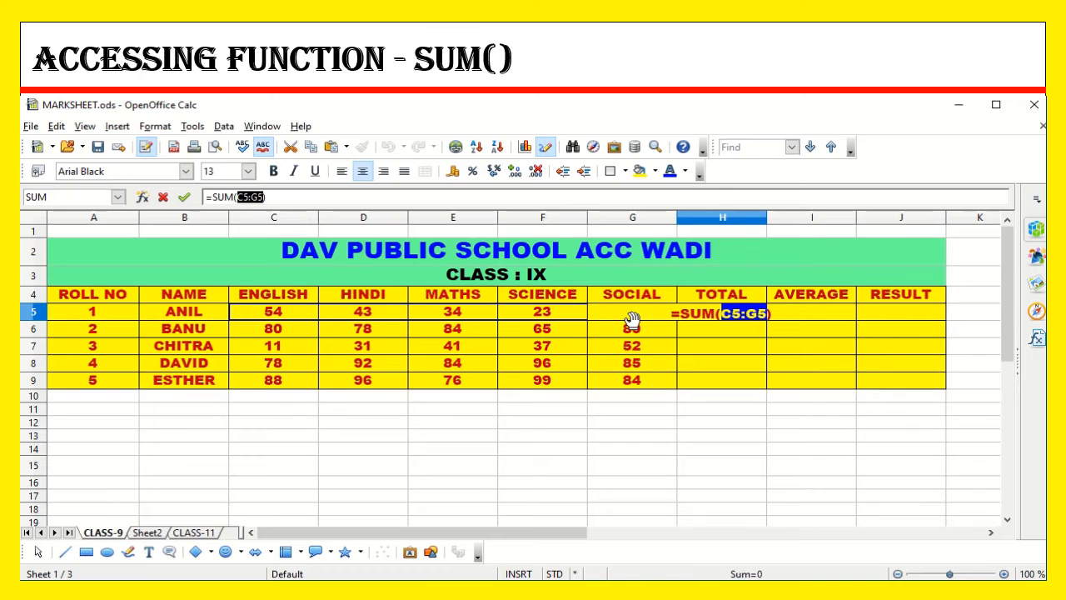
{"action": "key", "text": "Return"}
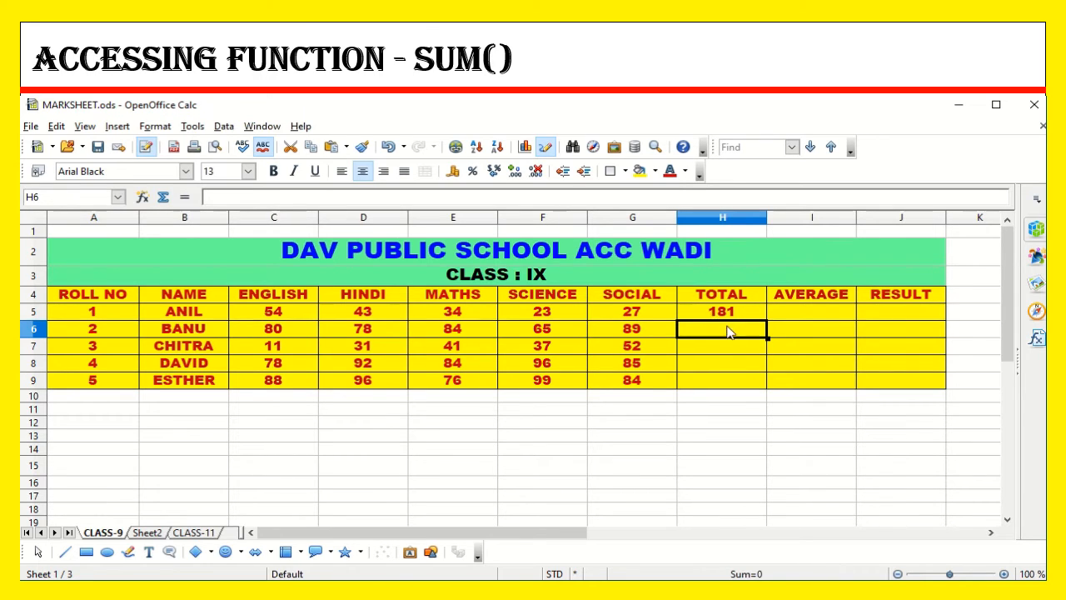
Start a SUM function in cell H6 with the Function Wizard, choosing SUM from the list of all functions
{"action": "left_click", "coordinate": [142, 197]}
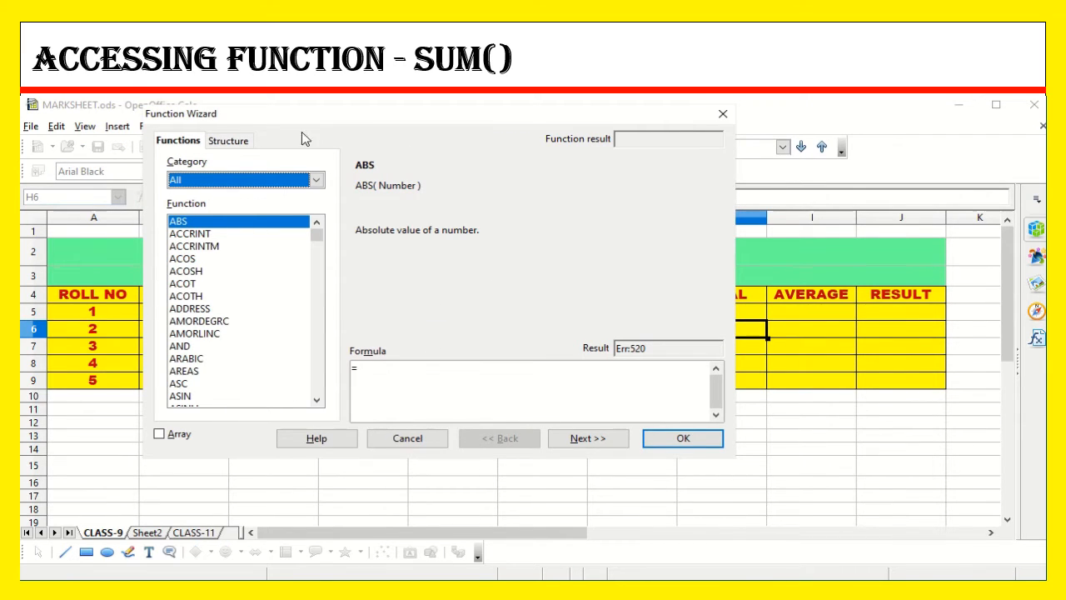
{"action": "left_click", "coordinate": [316, 184]}
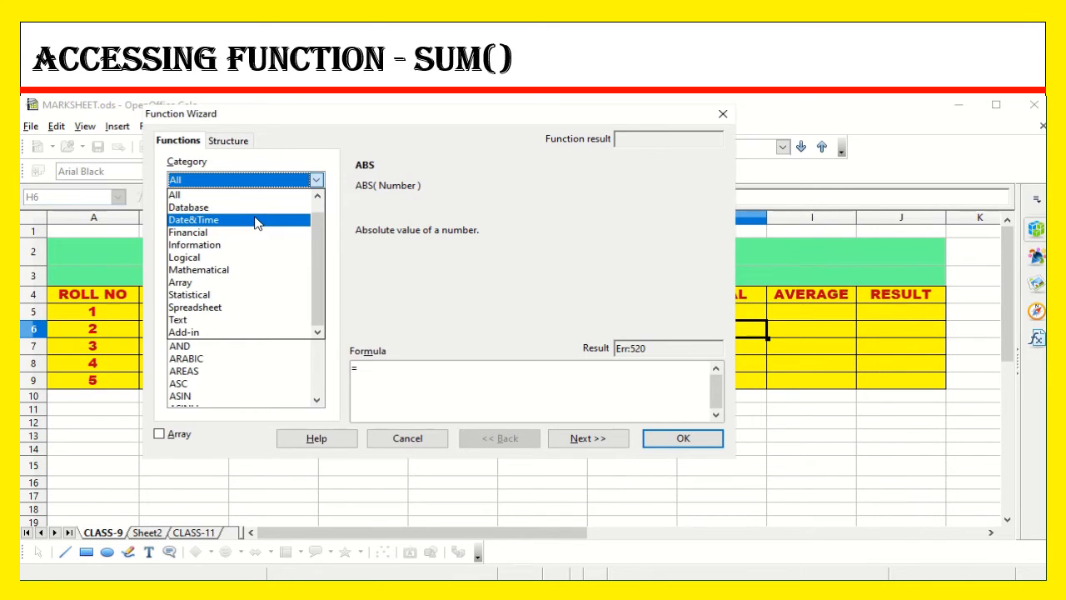
{"action": "left_click", "coordinate": [317, 183]}
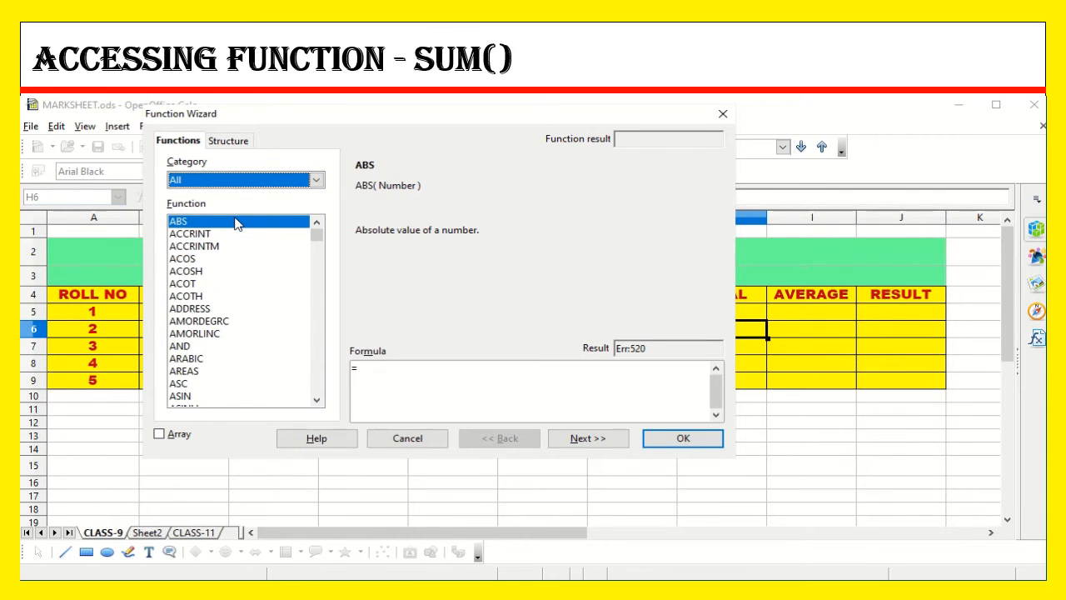
{"action": "left_click", "coordinate": [179, 284]}
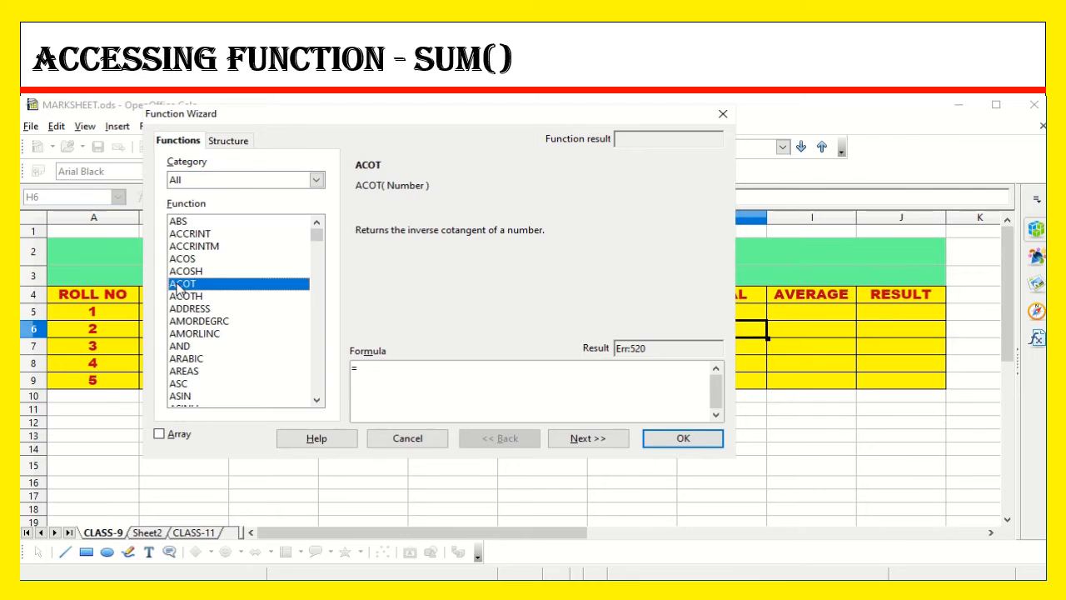
{"action": "key", "text": "s"}
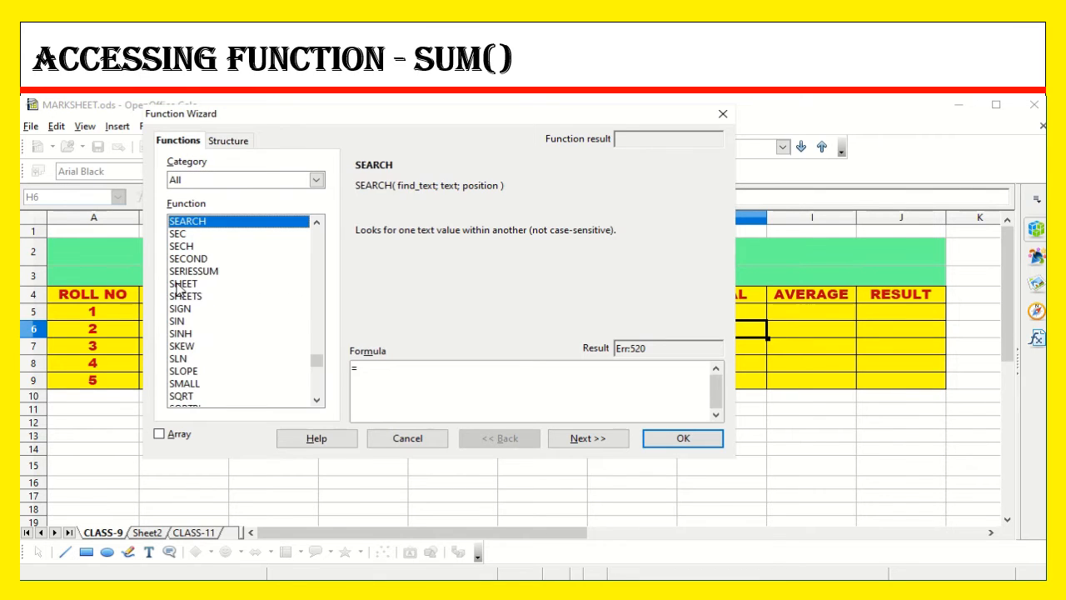
{"action": "left_click", "coordinate": [317, 401]}
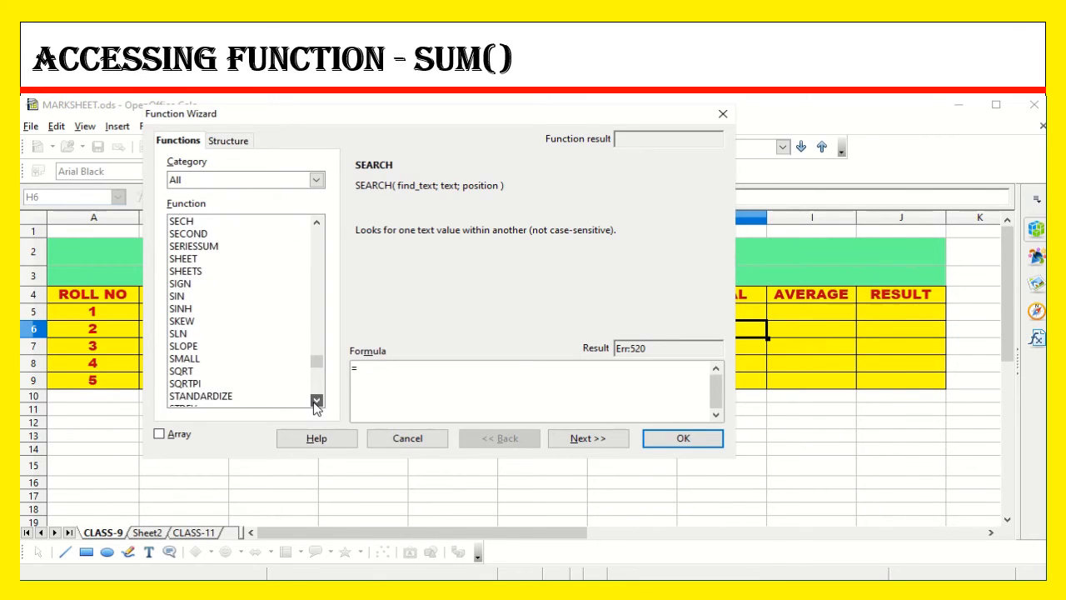
{"action": "left_click", "coordinate": [316, 402]}
{"action": "left_click", "coordinate": [316, 401]}
{"action": "left_click", "coordinate": [317, 401]}
{"action": "left_click", "coordinate": [317, 401]}
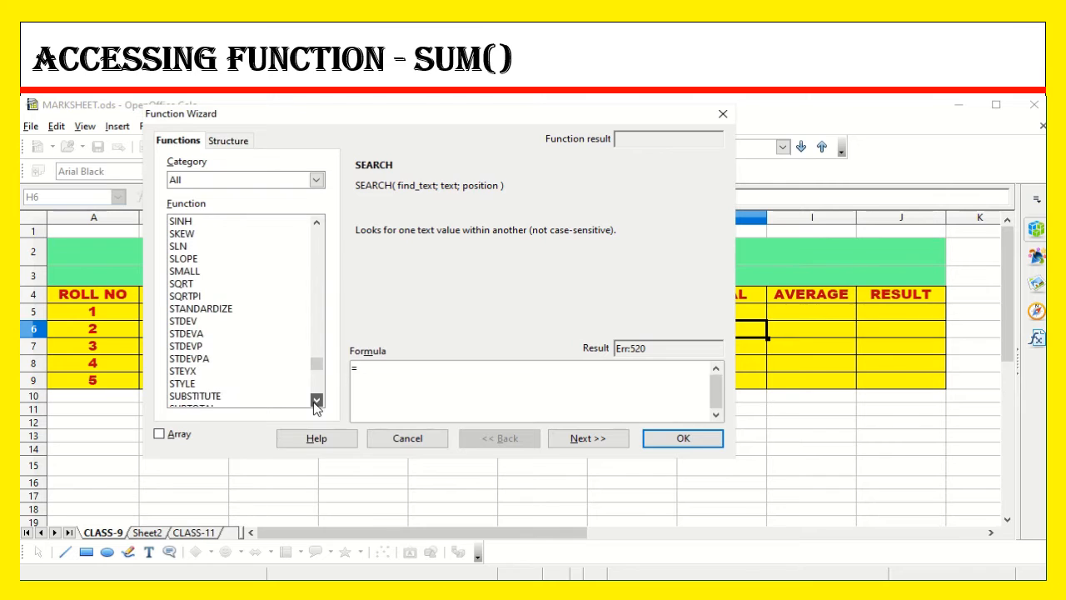
{"action": "left_click", "coordinate": [316, 401]}
{"action": "left_click", "coordinate": [317, 401]}
{"action": "left_click", "coordinate": [317, 402]}
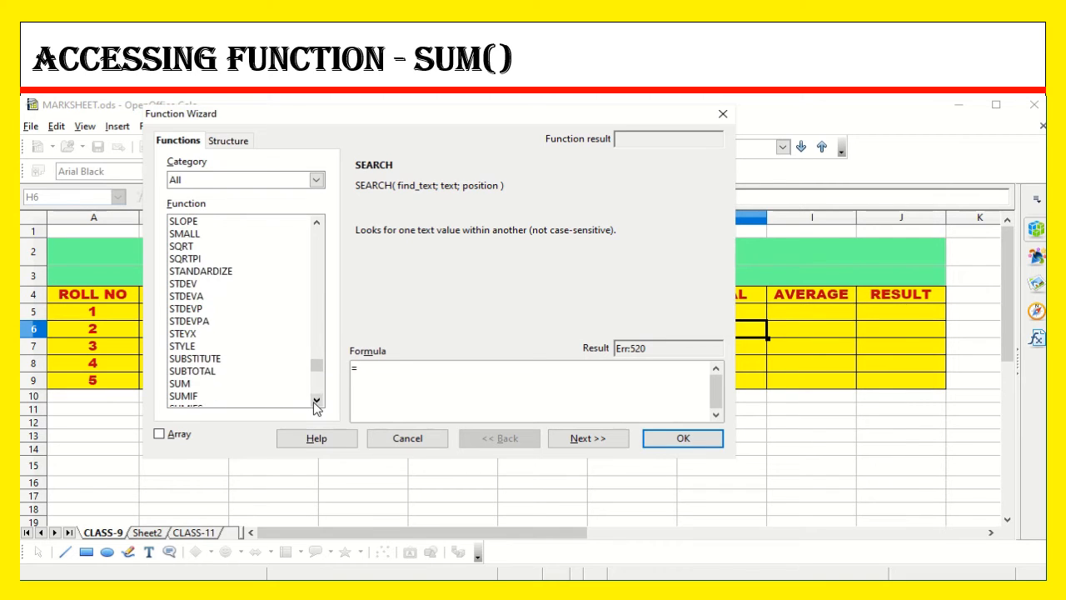
{"action": "left_click", "coordinate": [196, 384]}
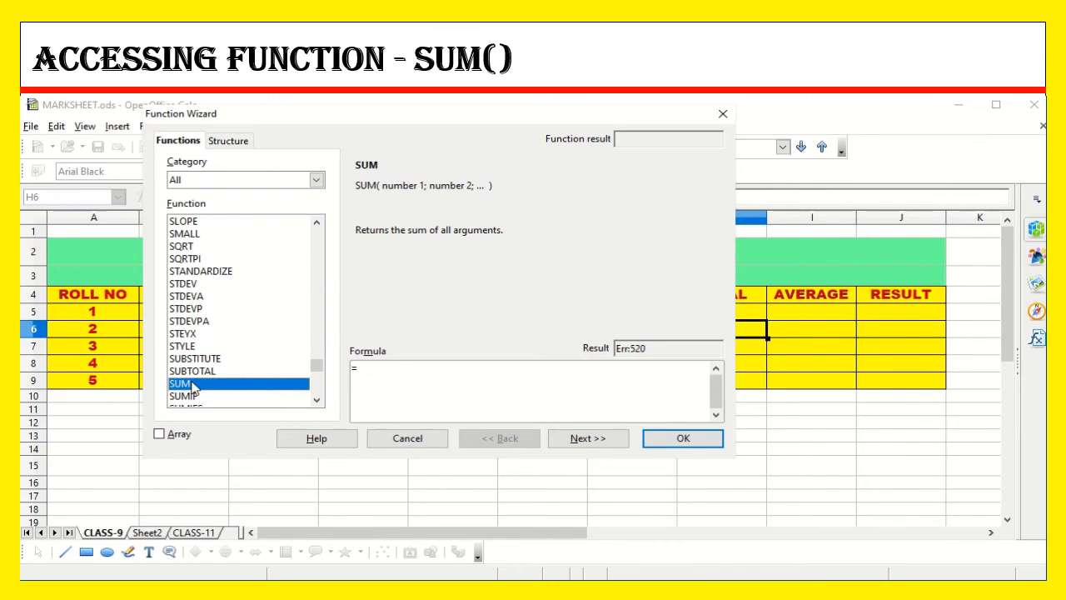
{"action": "left_click", "coordinate": [593, 439]}
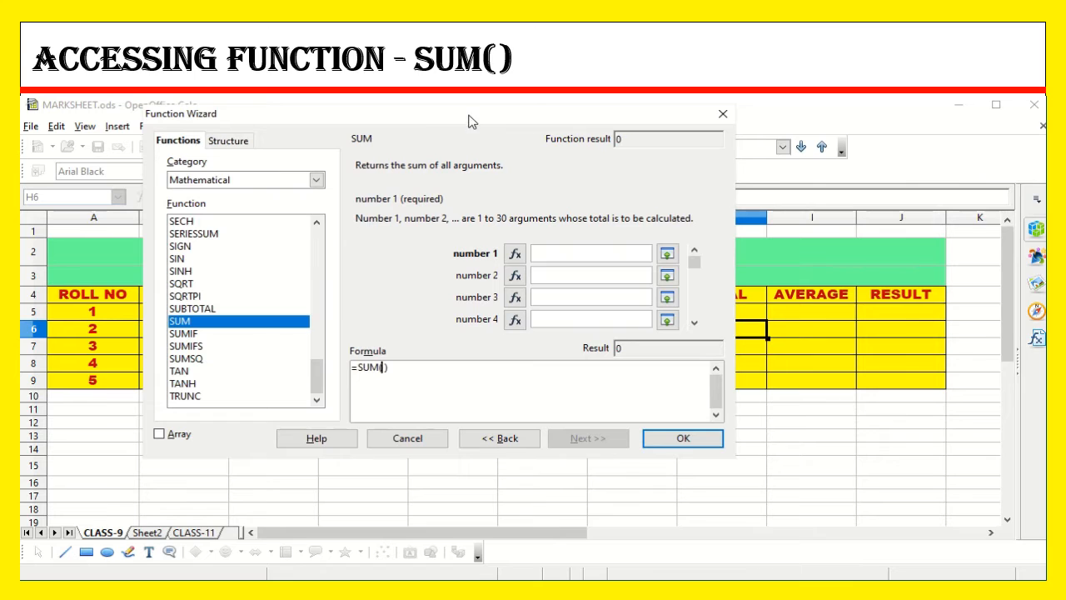
Enter C6:G6 as the first SUM argument and insert the formula into cell H6
{"action": "left_click_drag", "start_coordinate": [469, 122], "coordinate": [473, 358]}
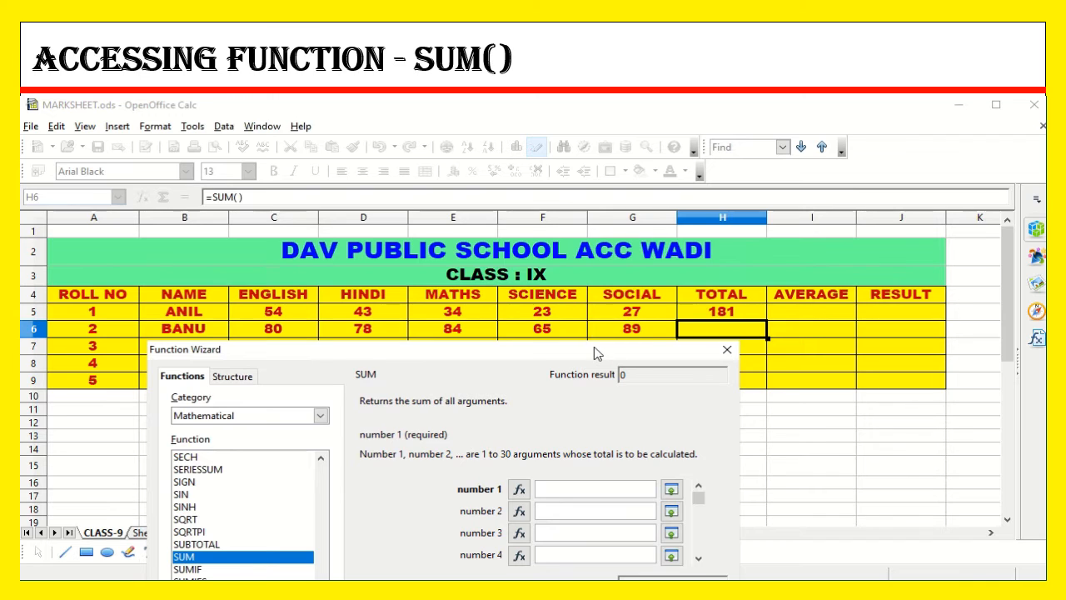
{"action": "left_click_drag", "start_coordinate": [593, 353], "coordinate": [530, 115]}
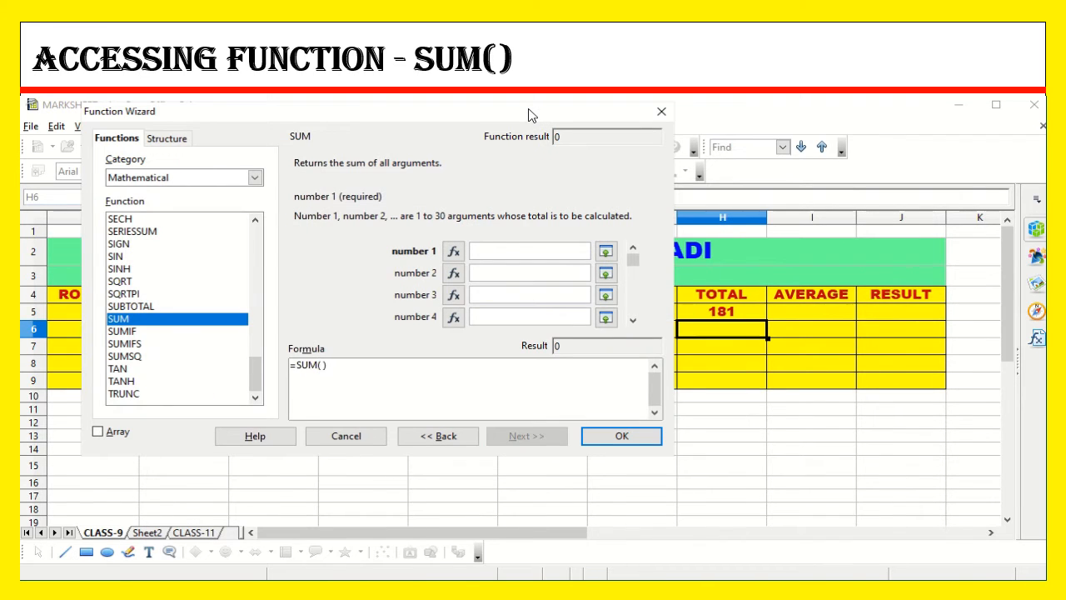
{"action": "type", "text": "C6:G6"}
{"action": "left_click", "coordinate": [632, 436]}
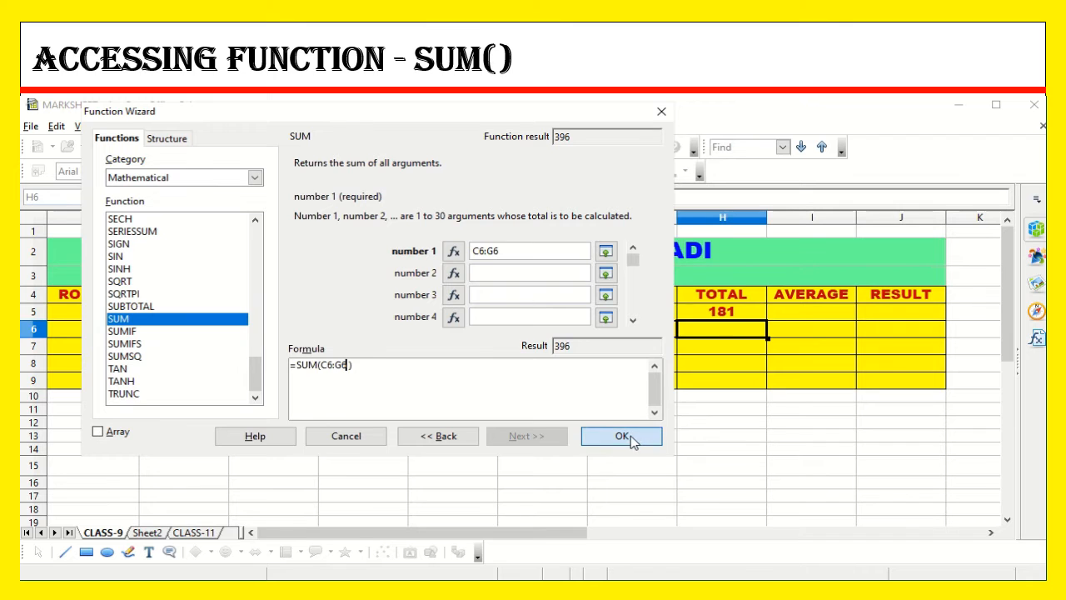
Fill the SUM formulas from H5:H6 down to H9 to total the remaining students' marks, and check the copied formulas
{"action": "left_click", "coordinate": [704, 350]}
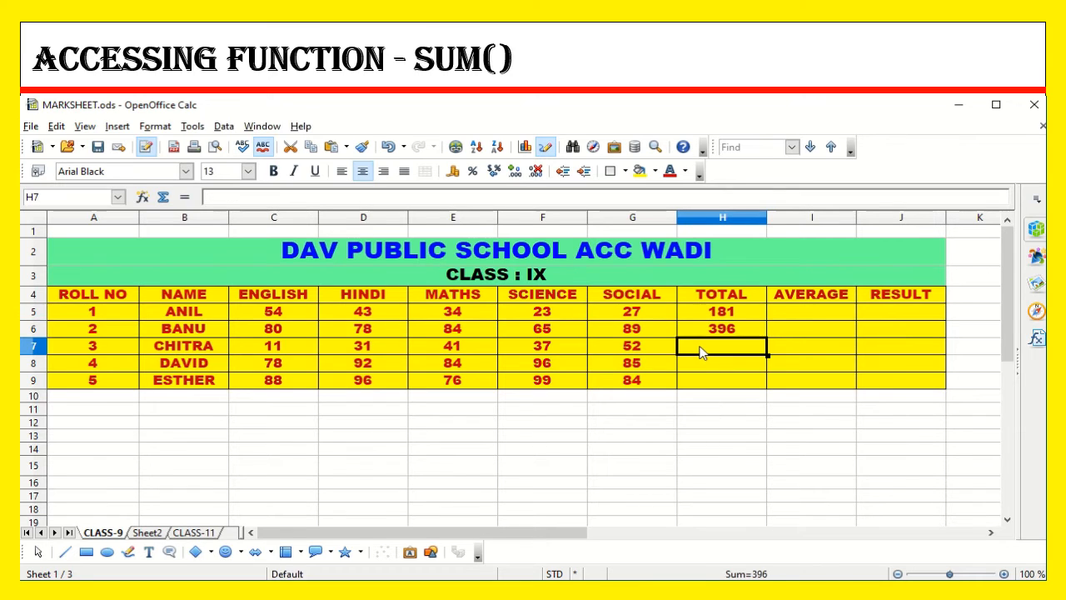
{"action": "left_click", "coordinate": [710, 366]}
{"action": "left_click", "coordinate": [711, 382]}
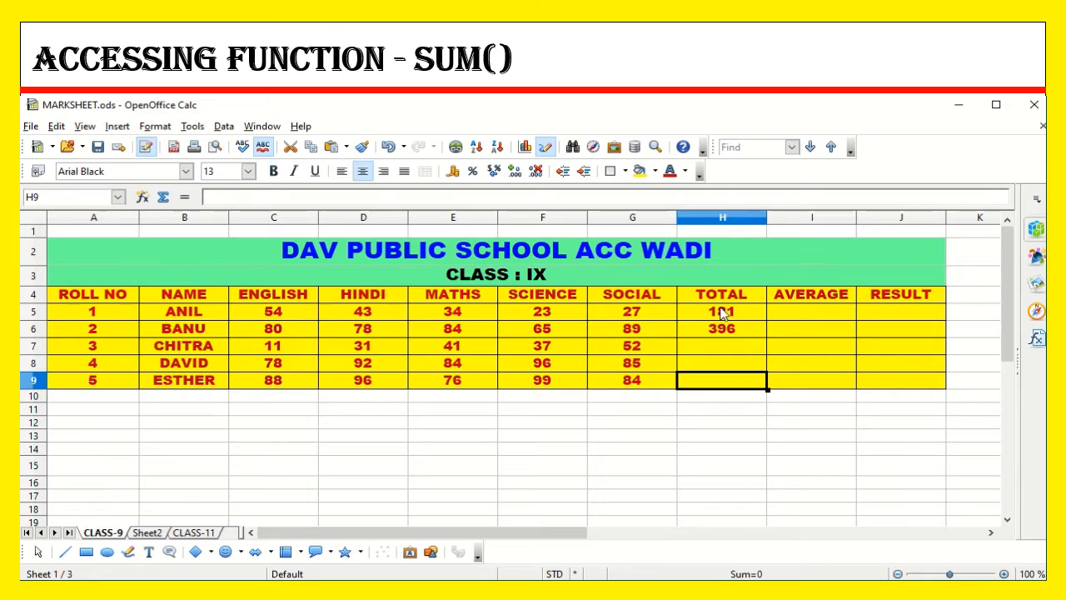
{"action": "left_click_drag", "start_coordinate": [723, 312], "coordinate": [723, 332]}
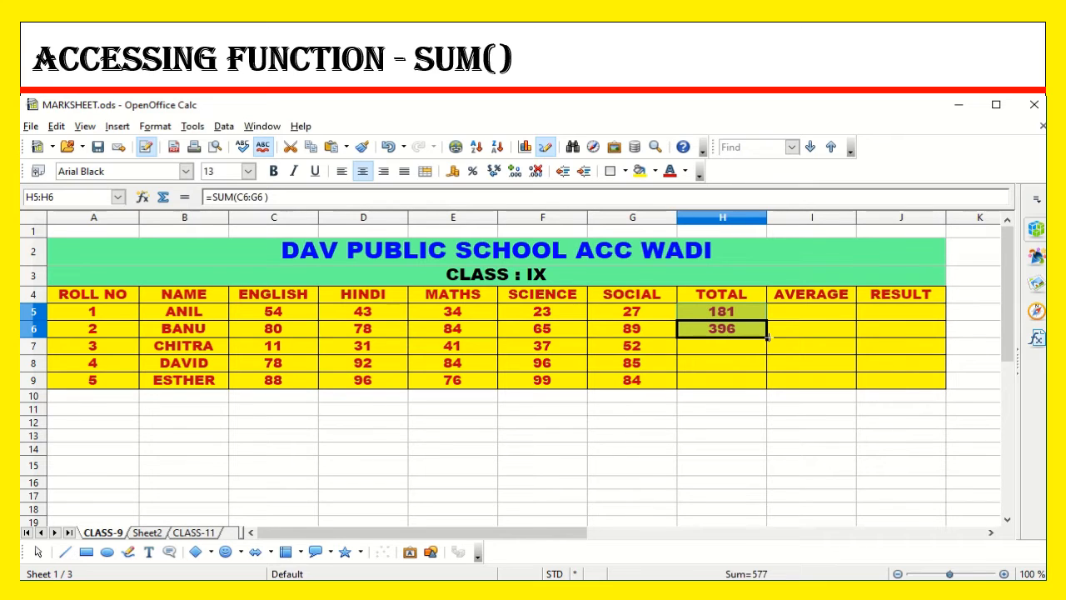
{"action": "left_click_drag", "start_coordinate": [767, 335], "coordinate": [768, 392]}
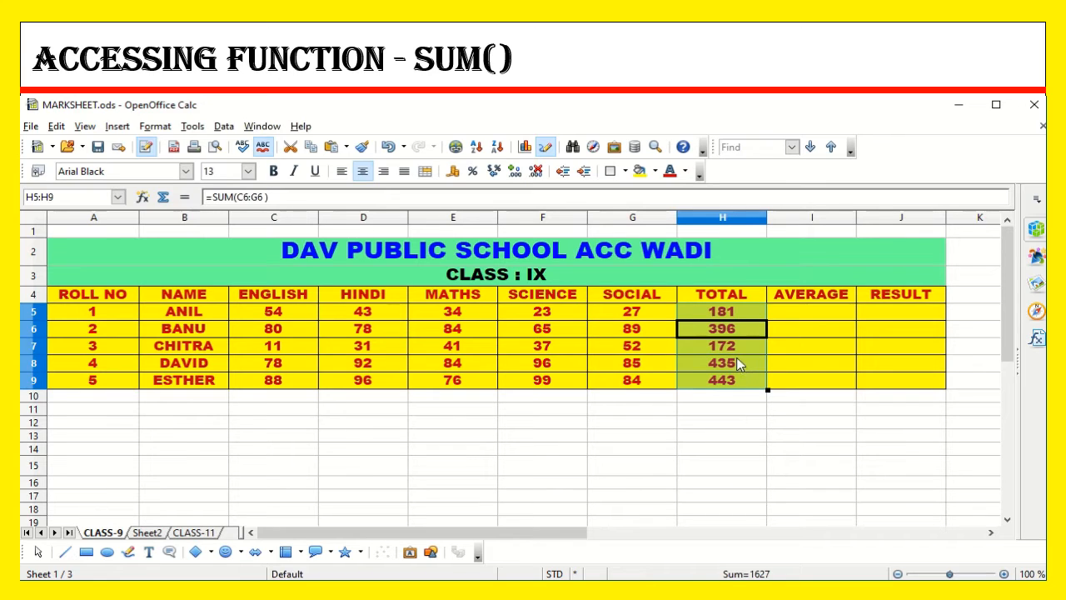
{"action": "left_click", "coordinate": [737, 364]}
{"action": "left_click", "coordinate": [729, 313]}
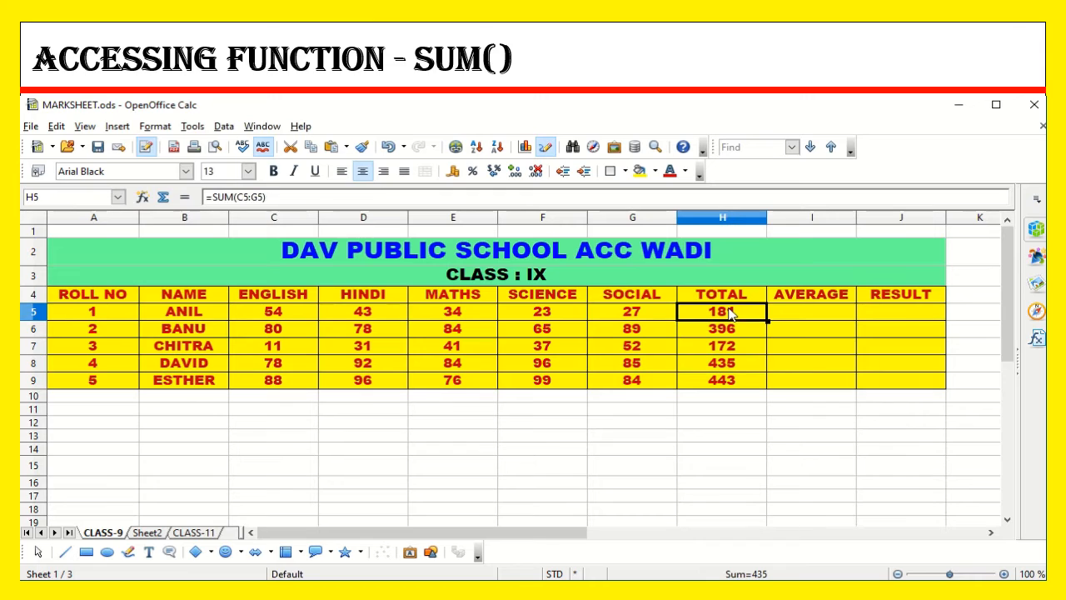
{"action": "left_click", "coordinate": [726, 332]}
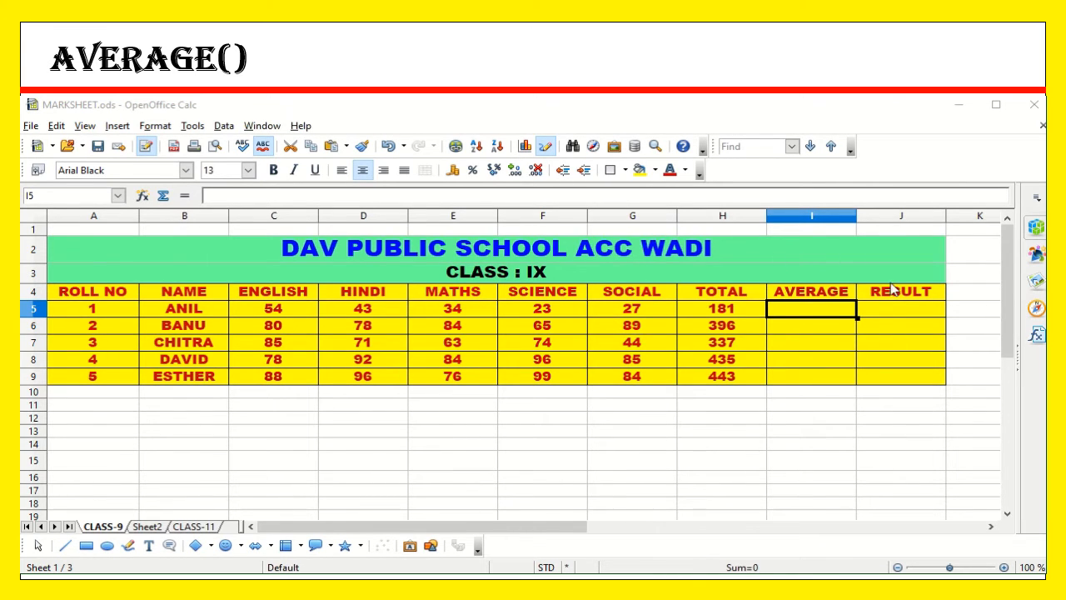
Start an AVERAGE function in cell I5 with the Function Wizard
{"action": "left_click", "coordinate": [145, 197]}
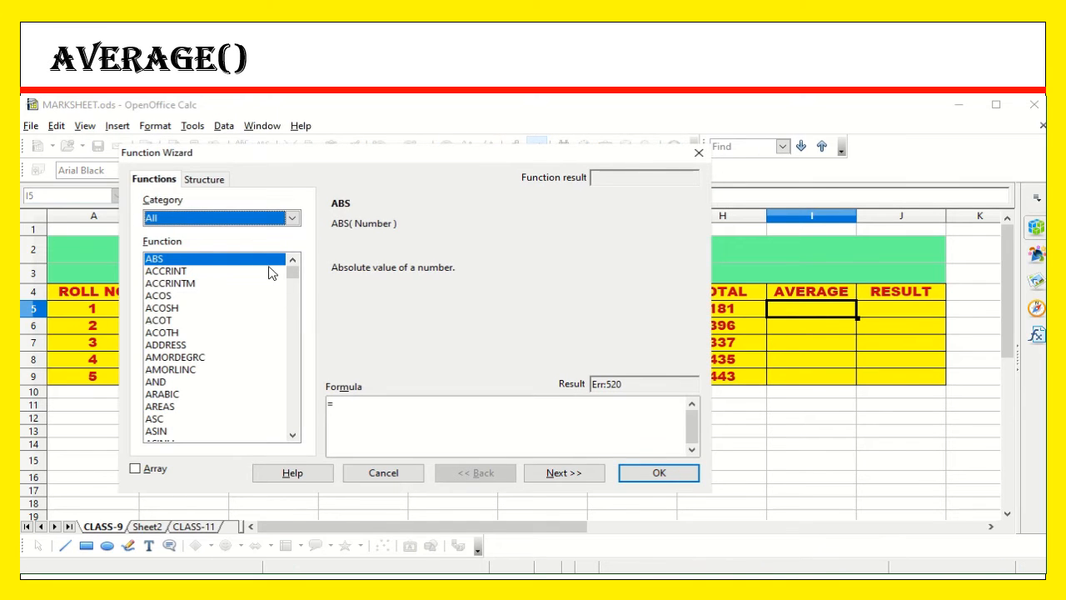
{"action": "left_click", "coordinate": [246, 285]}
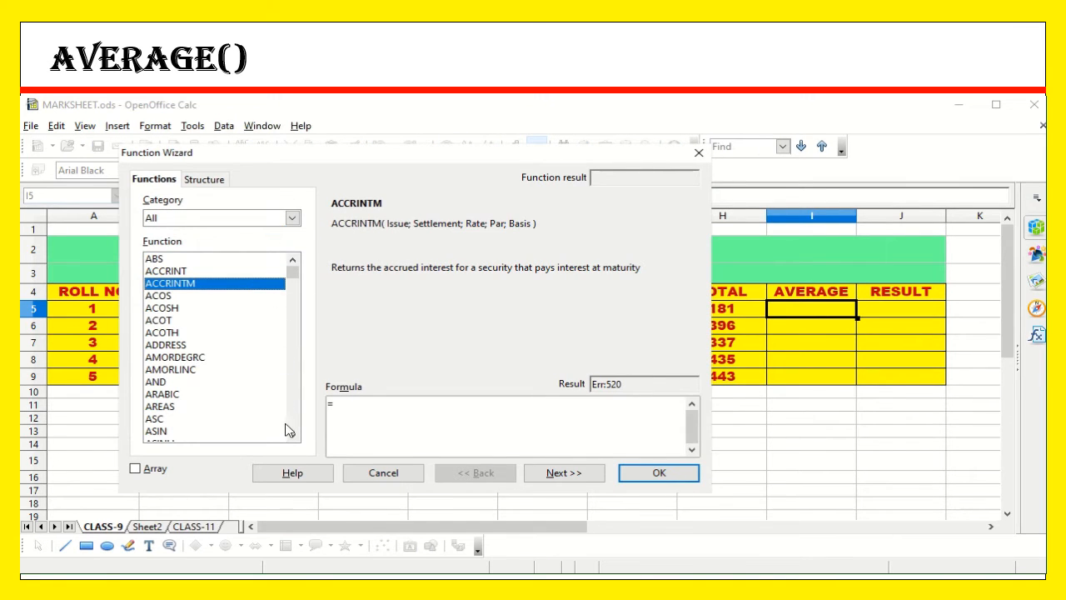
{"action": "scroll", "coordinate": [293, 436], "scroll_direction": "down", "scroll_amount": 4}
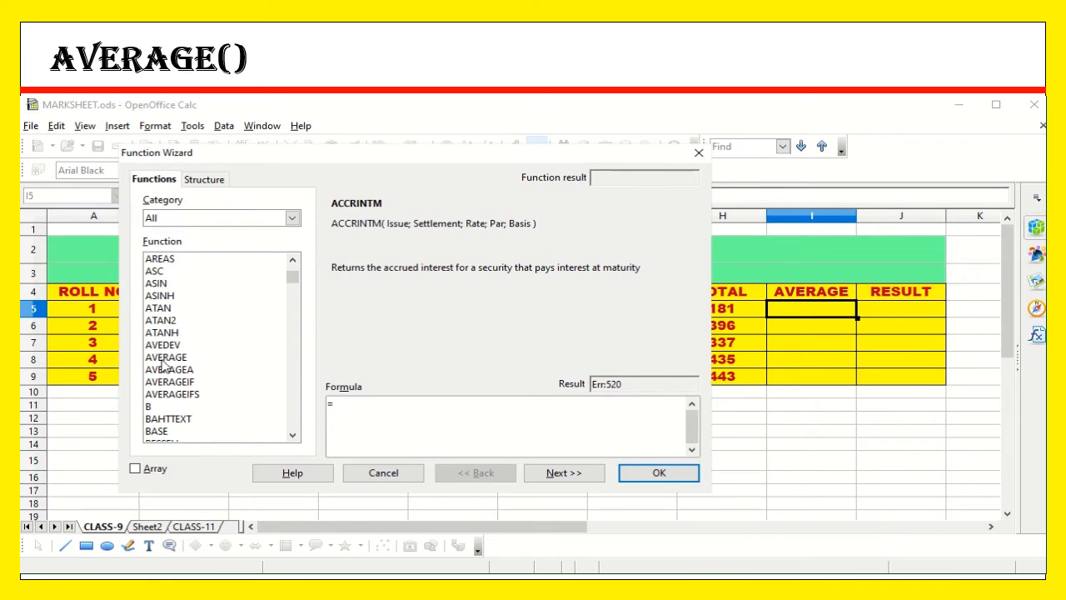
{"action": "left_click", "coordinate": [169, 360]}
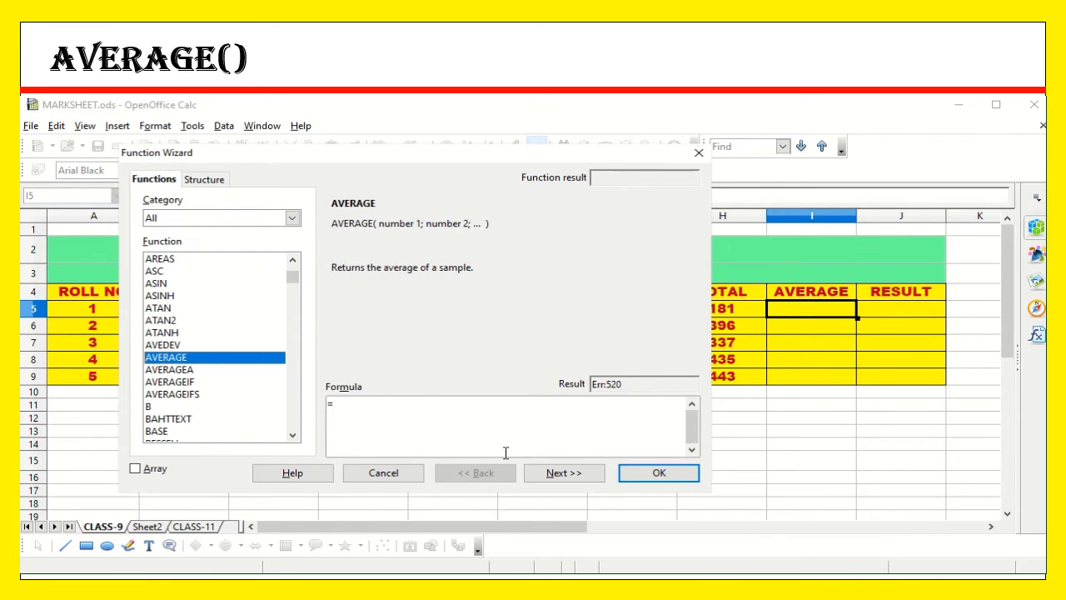
{"action": "left_click", "coordinate": [577, 474]}
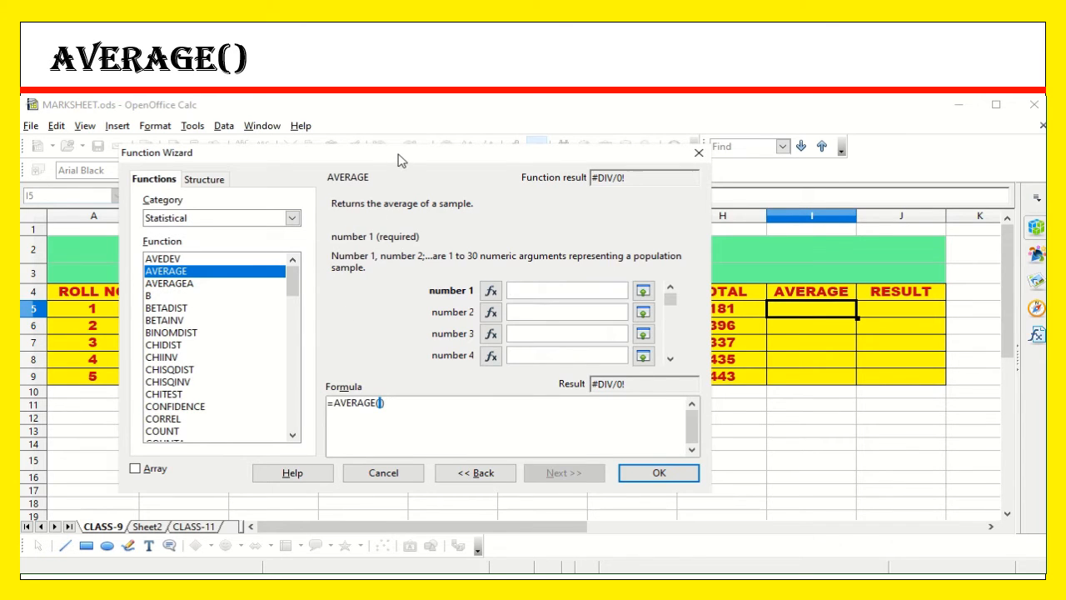
Enter C5:G5 as the first AVERAGE argument and insert the formula into cell I5
{"action": "left_click_drag", "start_coordinate": [400, 160], "coordinate": [426, 347]}
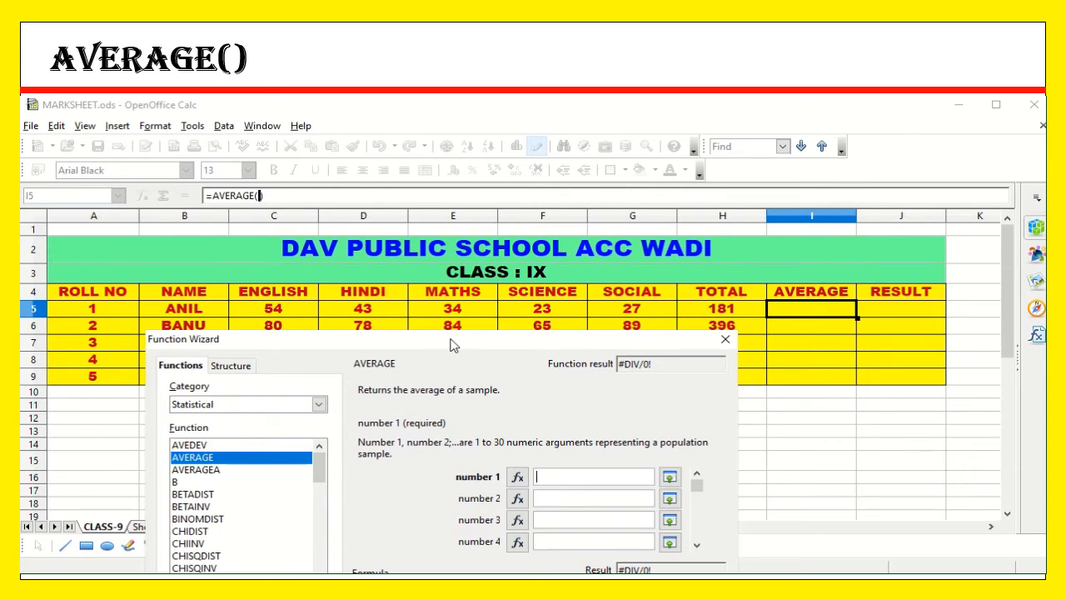
{"action": "left_click_drag", "start_coordinate": [453, 345], "coordinate": [457, 131]}
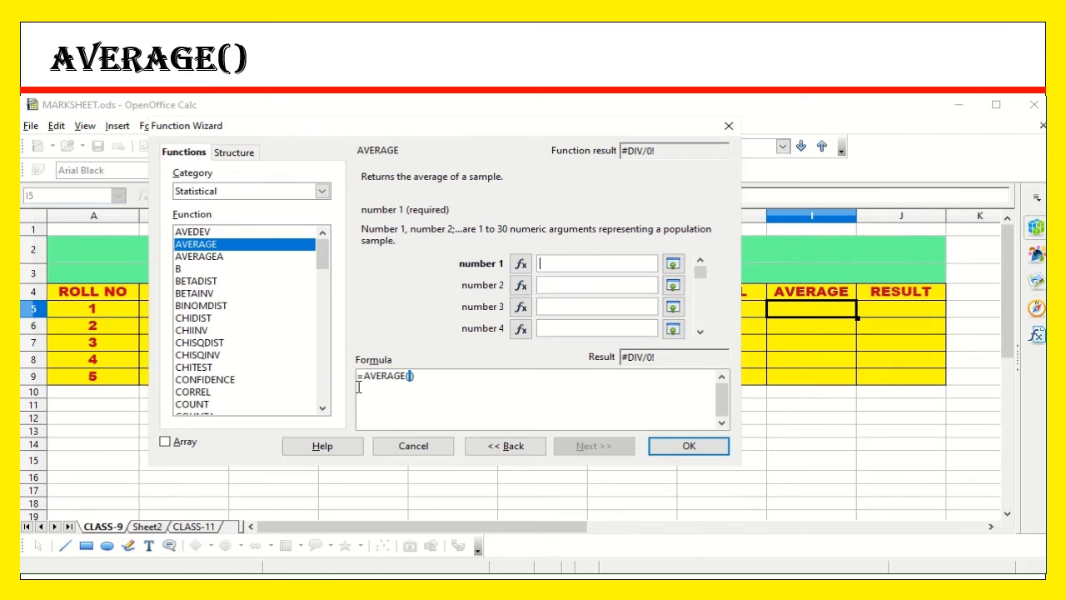
{"action": "type", "text": "C5"}
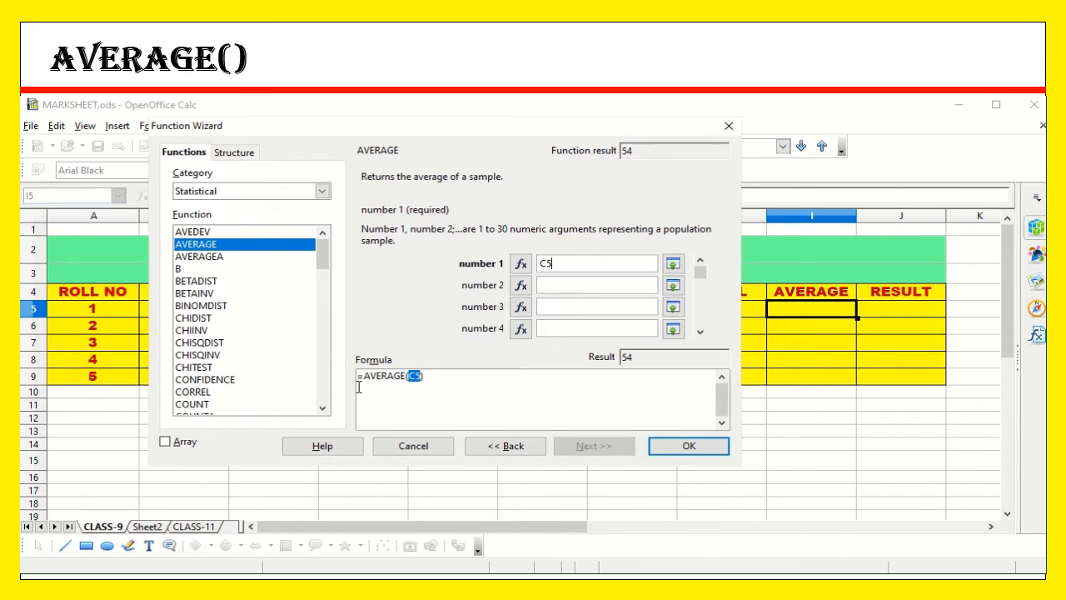
{"action": "type", "text": ":G5"}
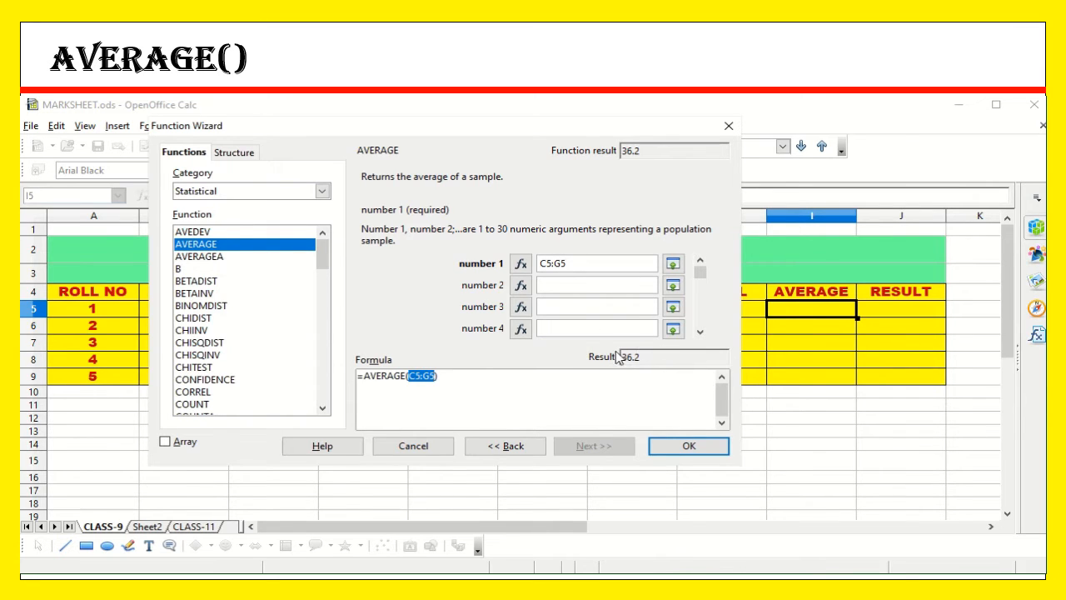
{"action": "left_click", "coordinate": [690, 447]}
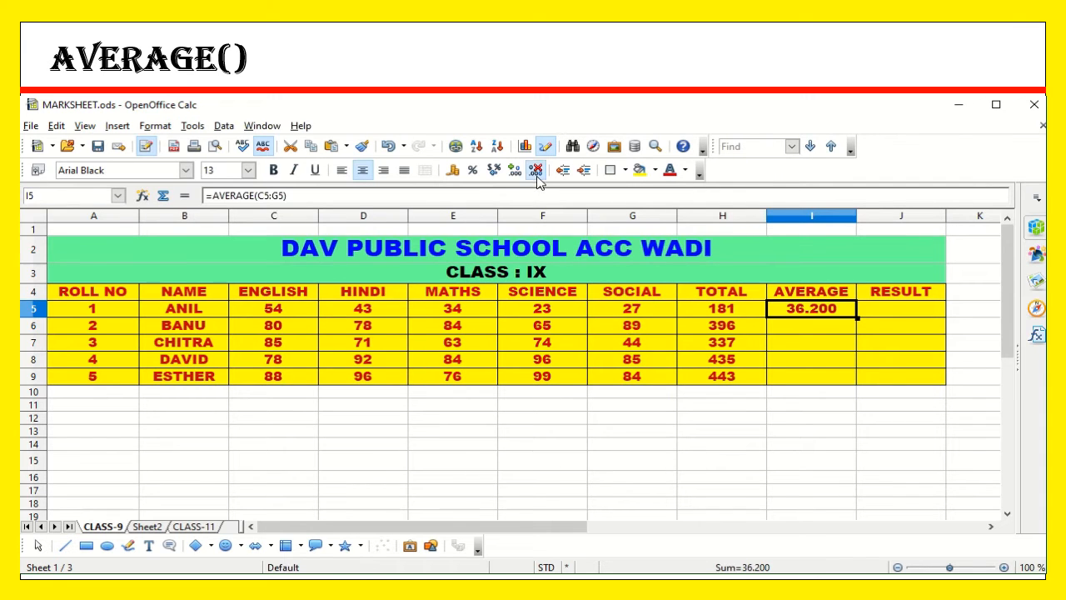
Try removing and adding decimal places on the average in I5, and leave it at two decimal places
{"action": "left_click", "coordinate": [536, 171]}
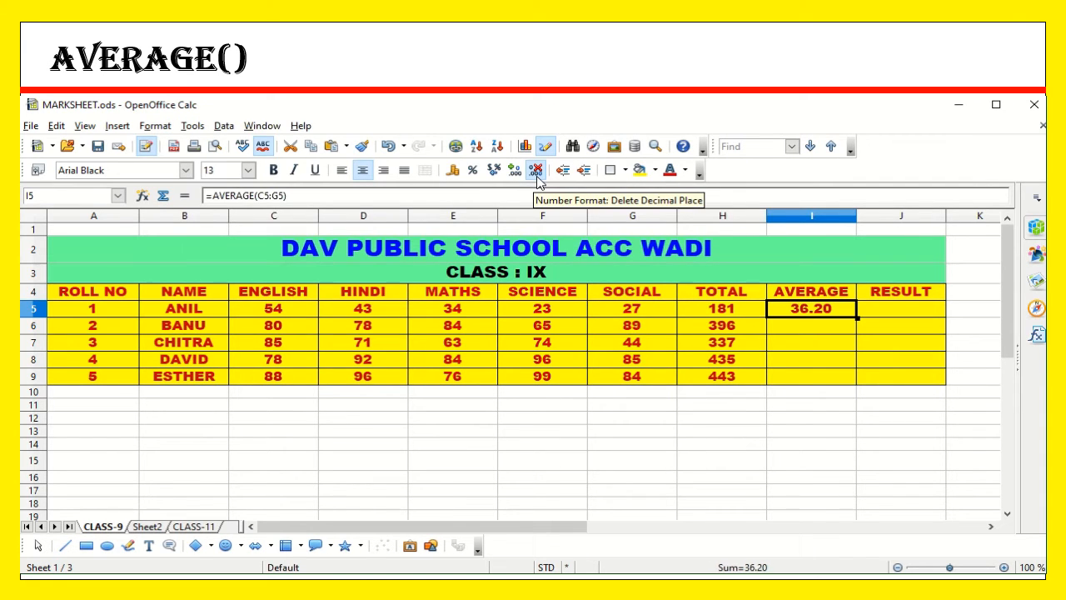
{"action": "left_click", "coordinate": [536, 171]}
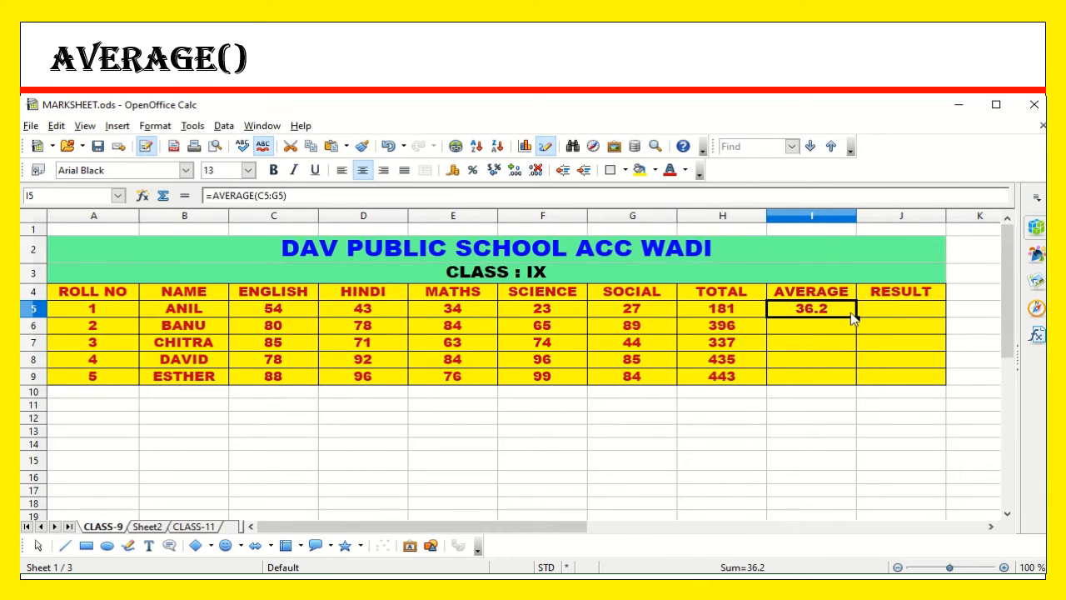
{"action": "left_click", "coordinate": [515, 171]}
{"action": "left_click", "coordinate": [516, 171]}
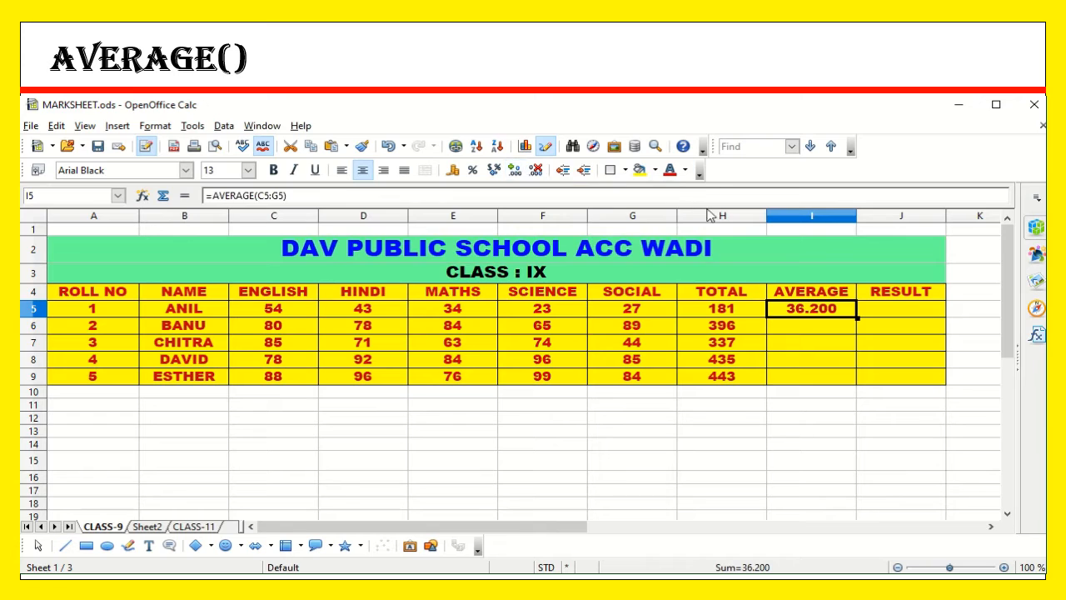
{"action": "left_click", "coordinate": [535, 170]}
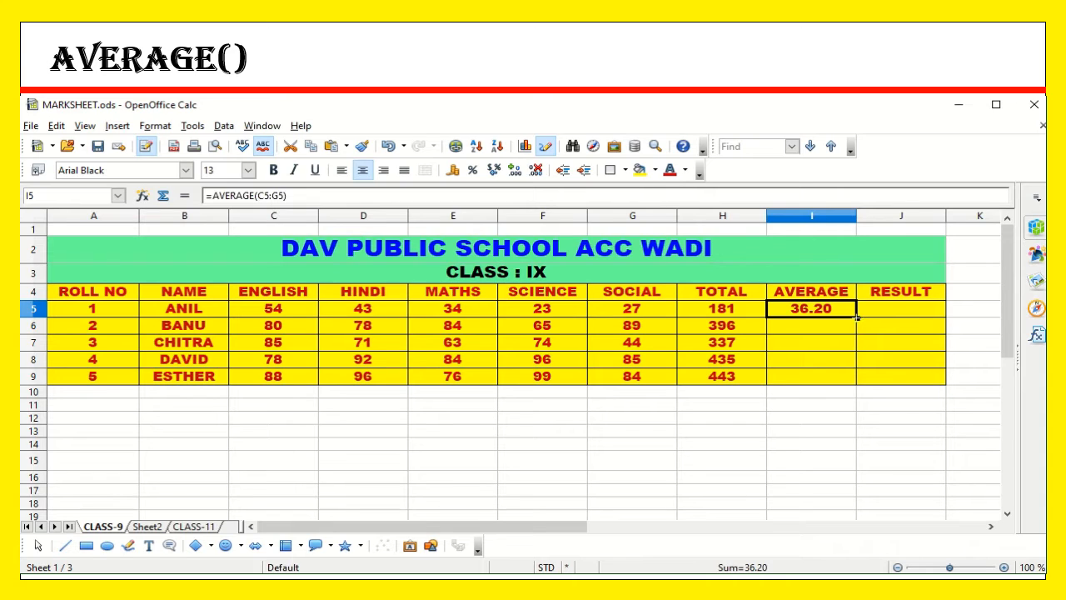
Fill the AVERAGE formula from I5 down to I9 for the remaining students
{"action": "left_click_drag", "start_coordinate": [857, 317], "coordinate": [861, 385]}
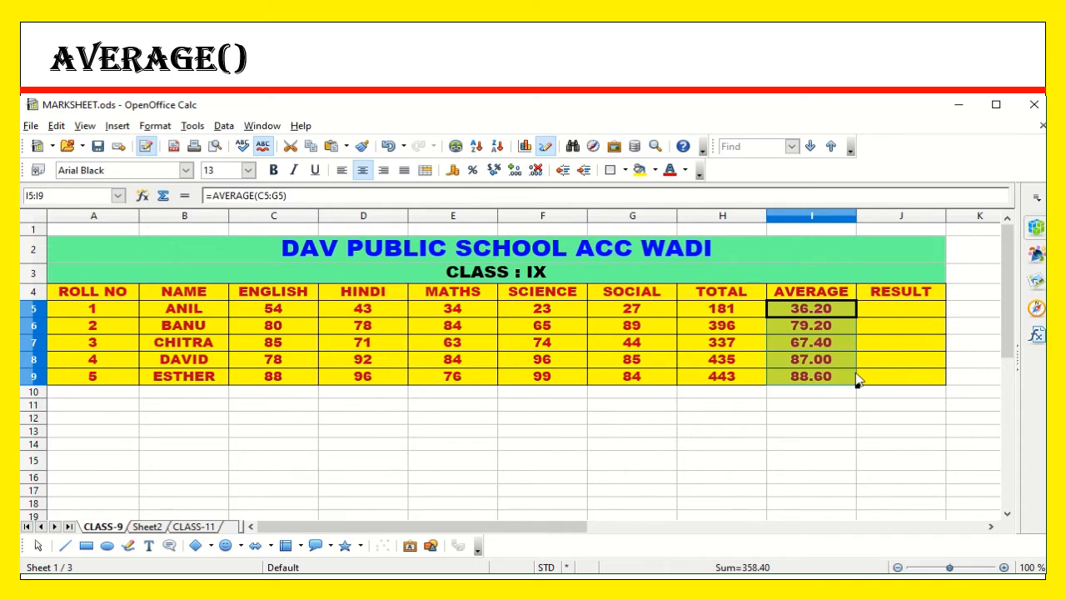
{"action": "left_click", "coordinate": [814, 309]}
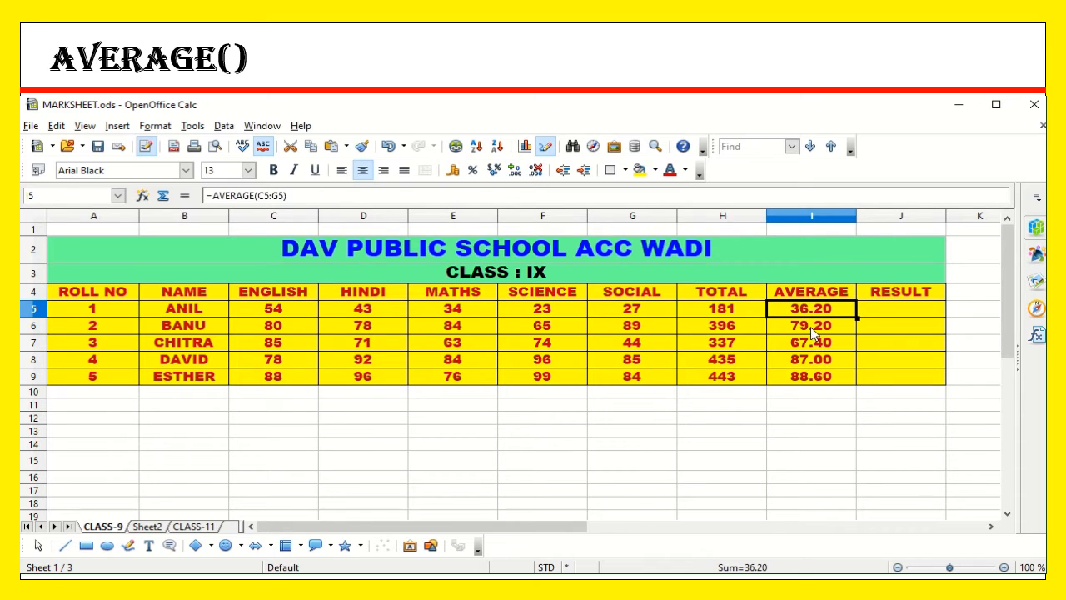
{"action": "left_click", "coordinate": [812, 329]}
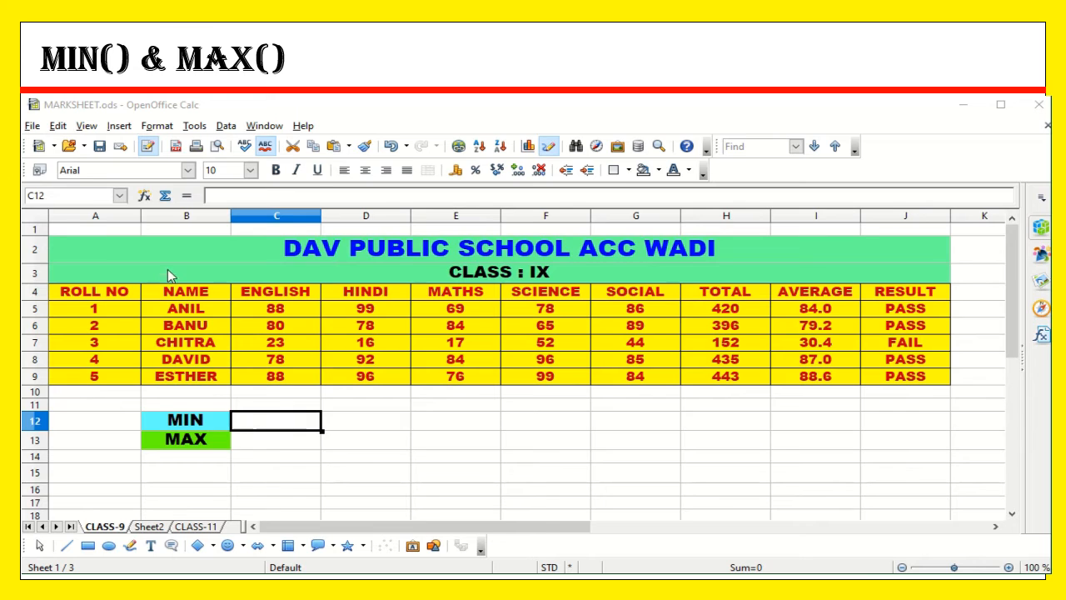
Start a MIN function in cell C12 with the Function Wizard
{"action": "left_click", "coordinate": [144, 194]}
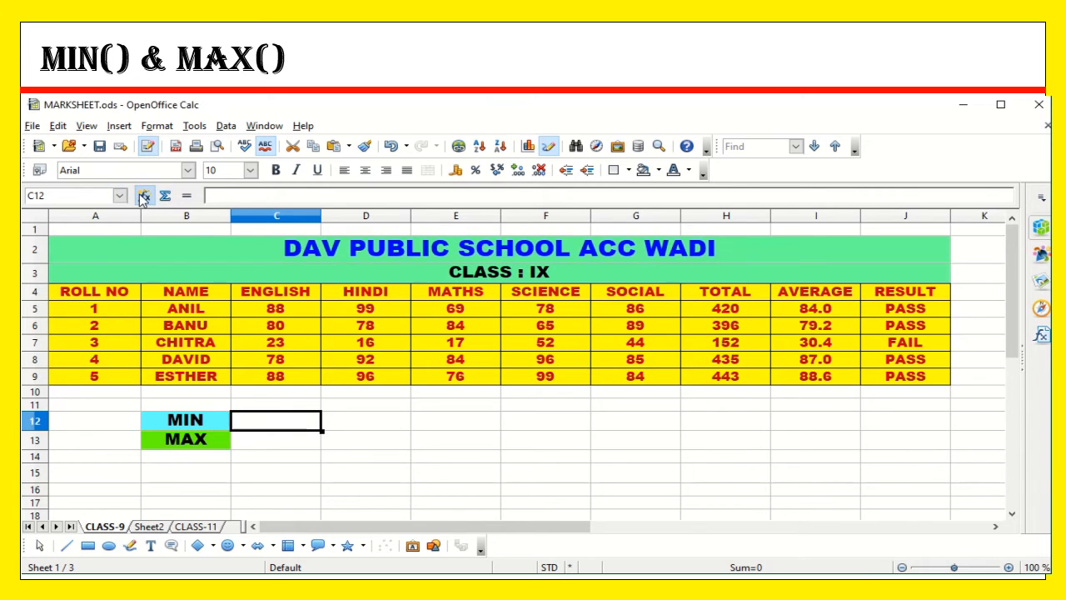
{"action": "left_click", "coordinate": [187, 304]}
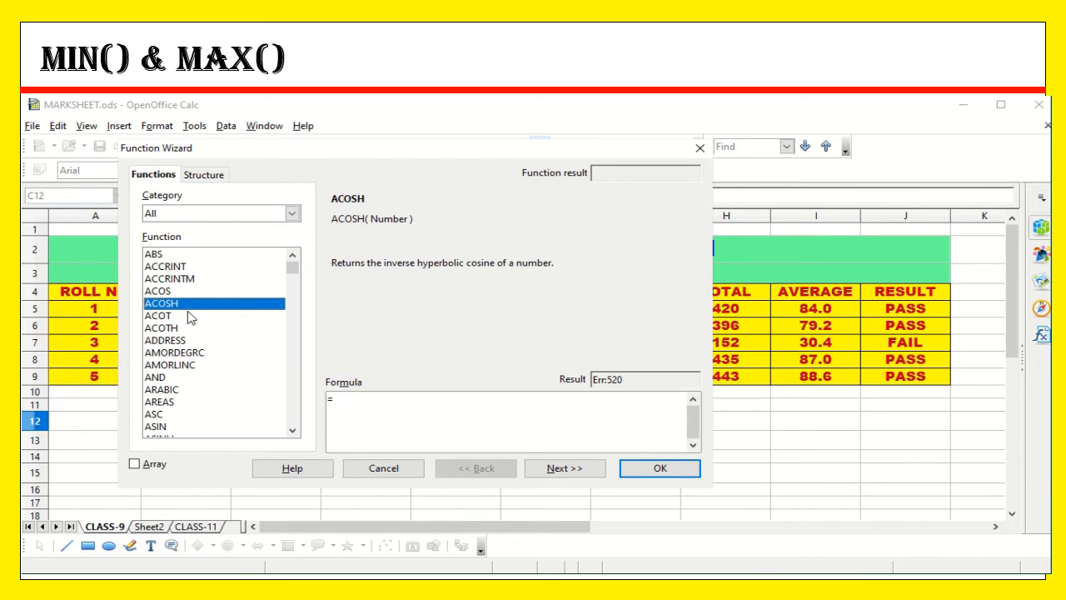
{"action": "key", "text": "m"}
{"action": "key", "text": "i"}
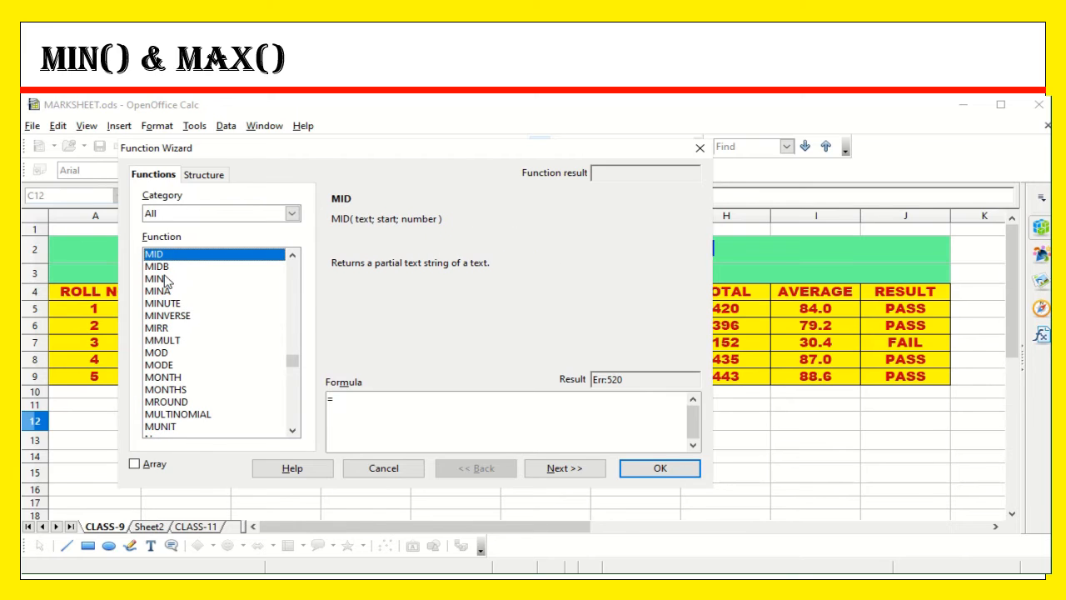
{"action": "left_click", "coordinate": [164, 279]}
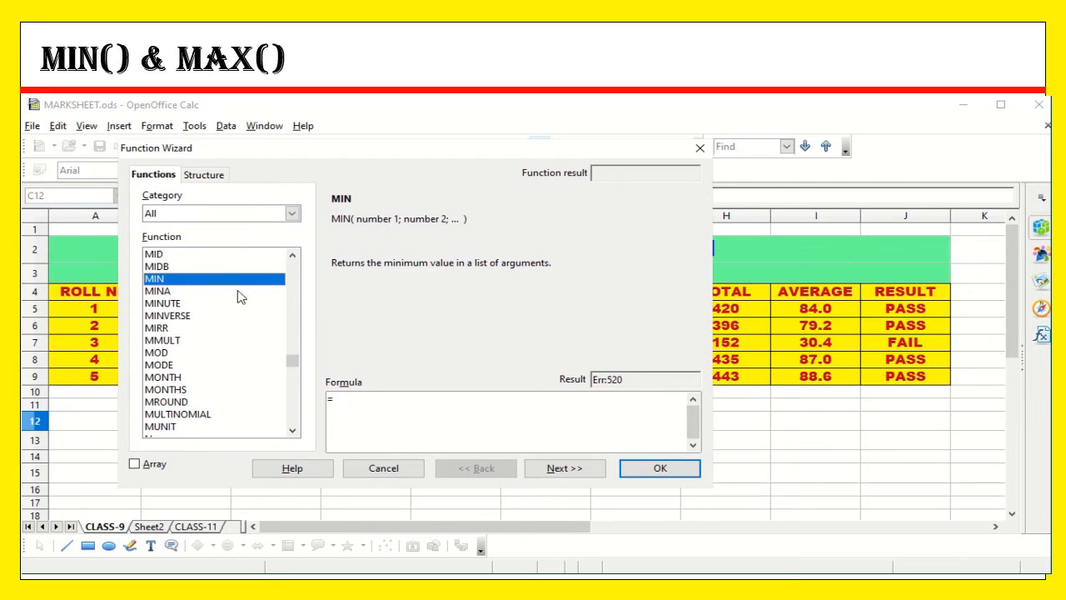
{"action": "left_click", "coordinate": [555, 469]}
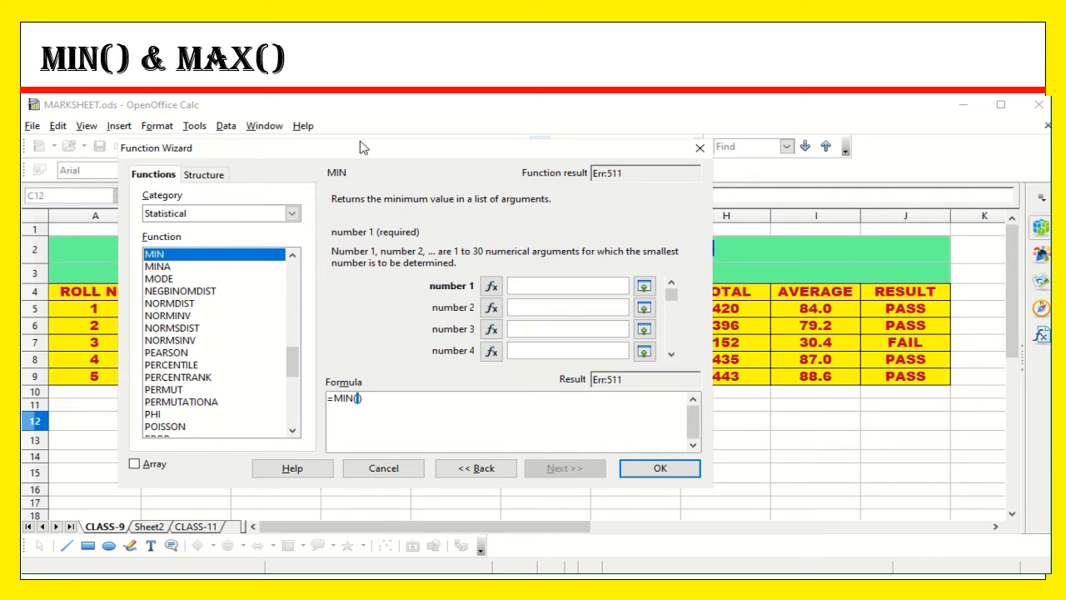
Enter C5:C9 as the first MIN argument and insert the formula into cell C12
{"action": "left_click_drag", "start_coordinate": [363, 148], "coordinate": [372, 396]}
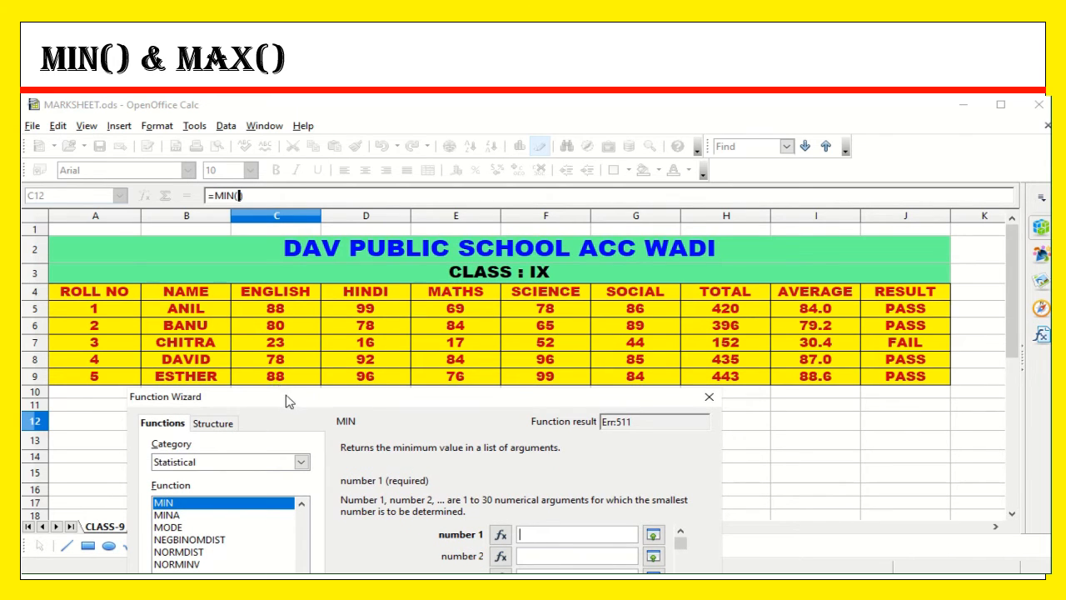
{"action": "left_click_drag", "start_coordinate": [287, 398], "coordinate": [267, 133]}
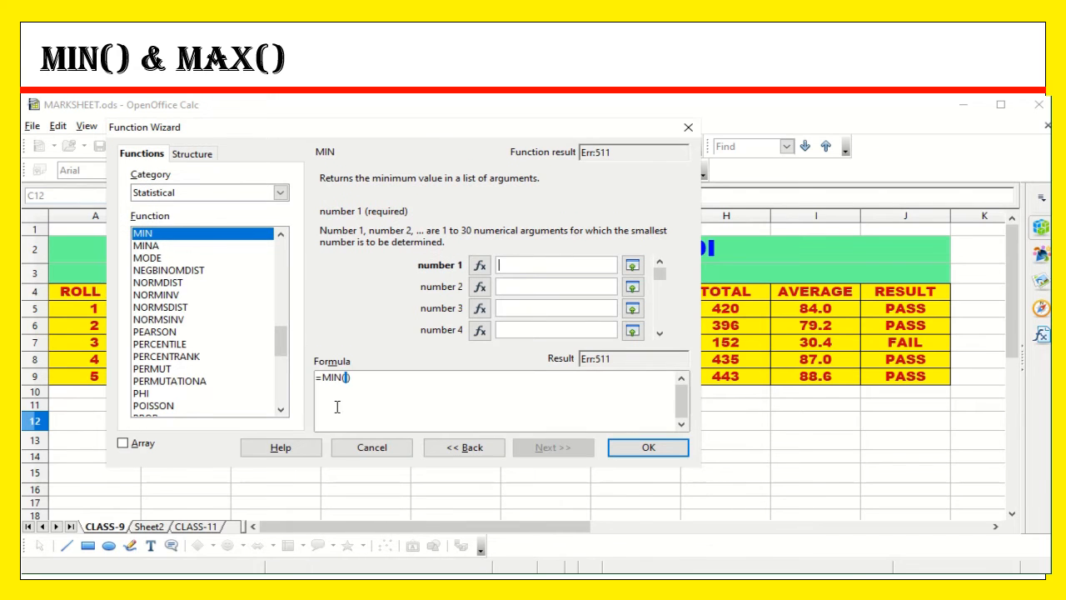
{"action": "type", "text": "C"}
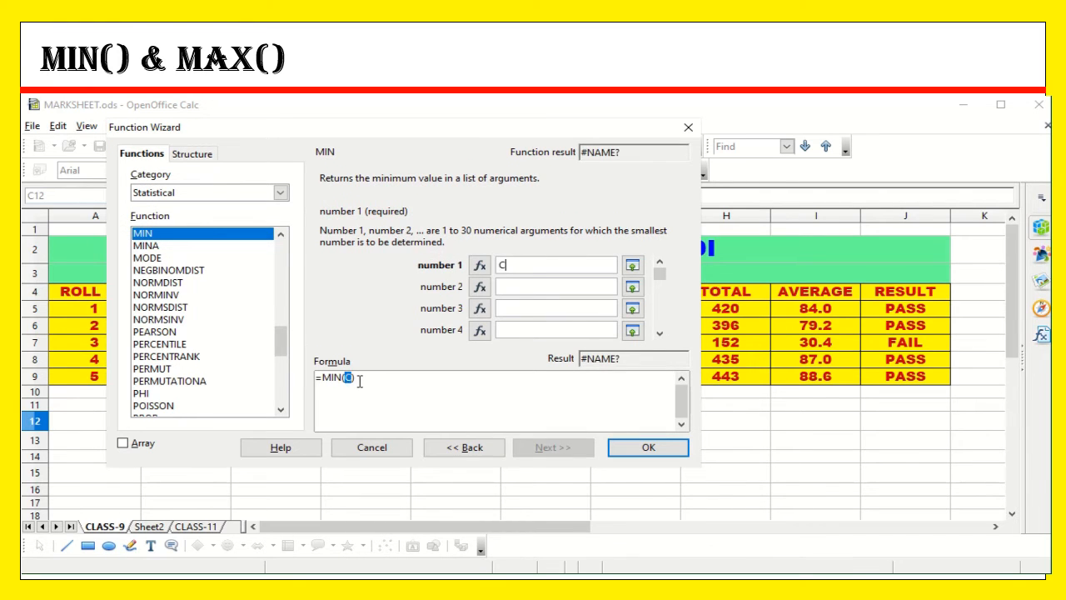
{"action": "type", "text": "5:"}
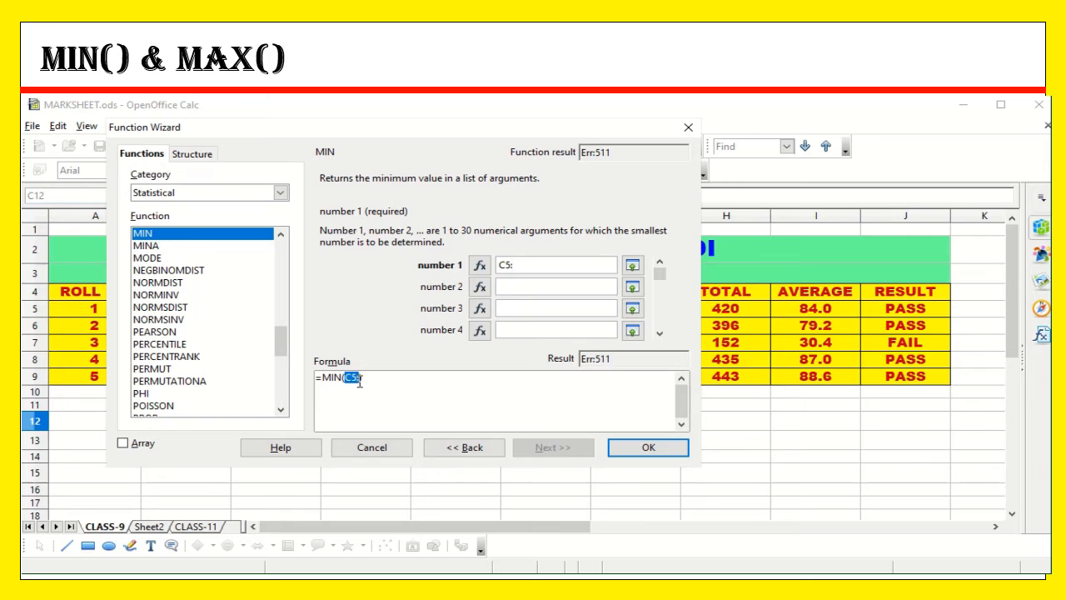
{"action": "type", "text": "C9"}
{"action": "left_click", "coordinate": [649, 449]}
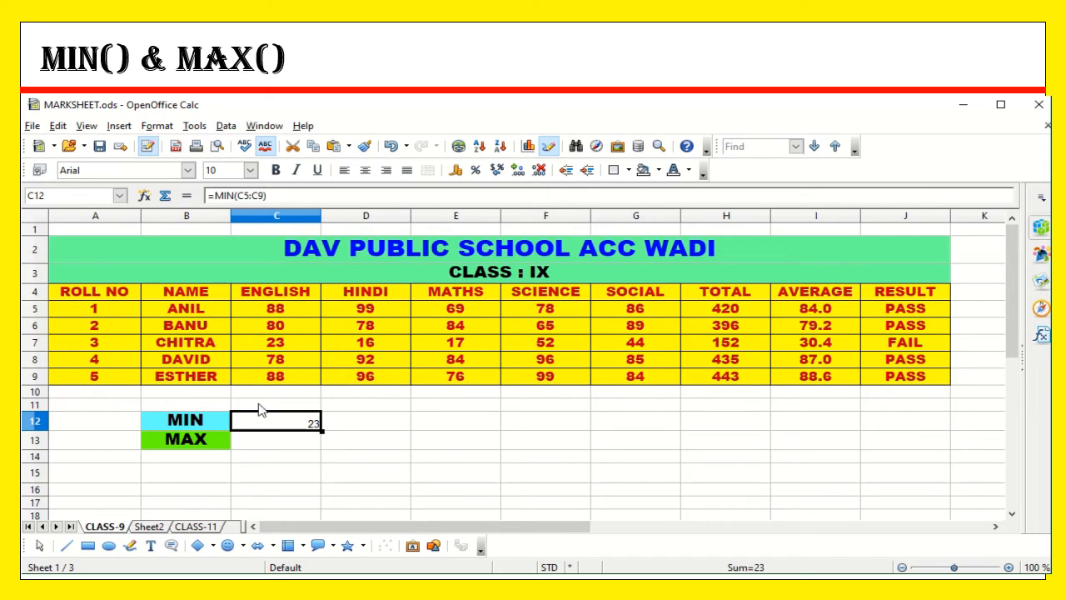
Start a MAX function in cell C13 with the Function Wizard
{"action": "left_click", "coordinate": [197, 447]}
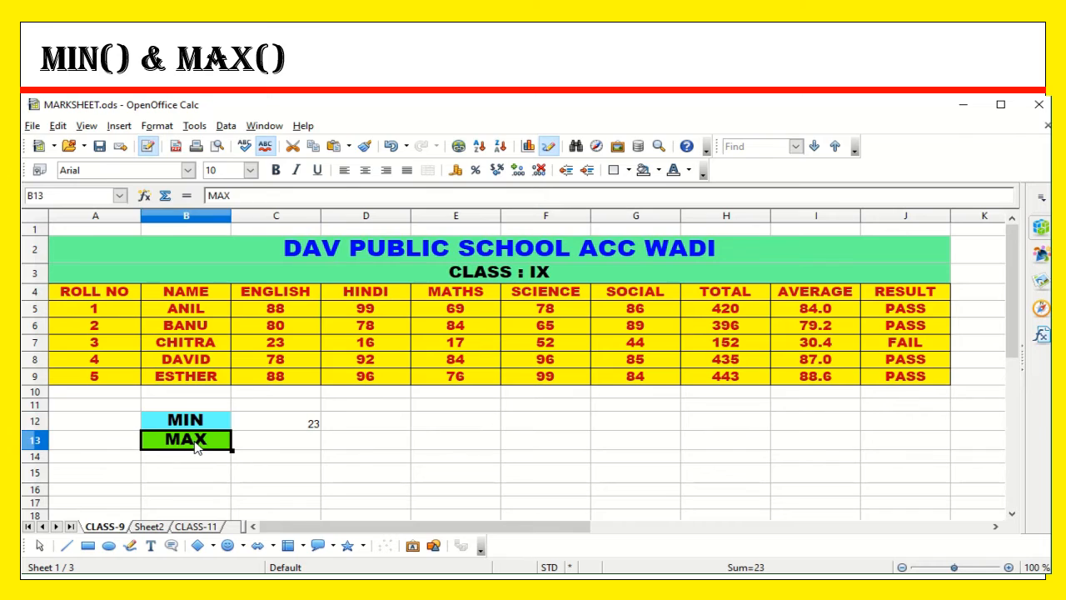
{"action": "left_click", "coordinate": [287, 447]}
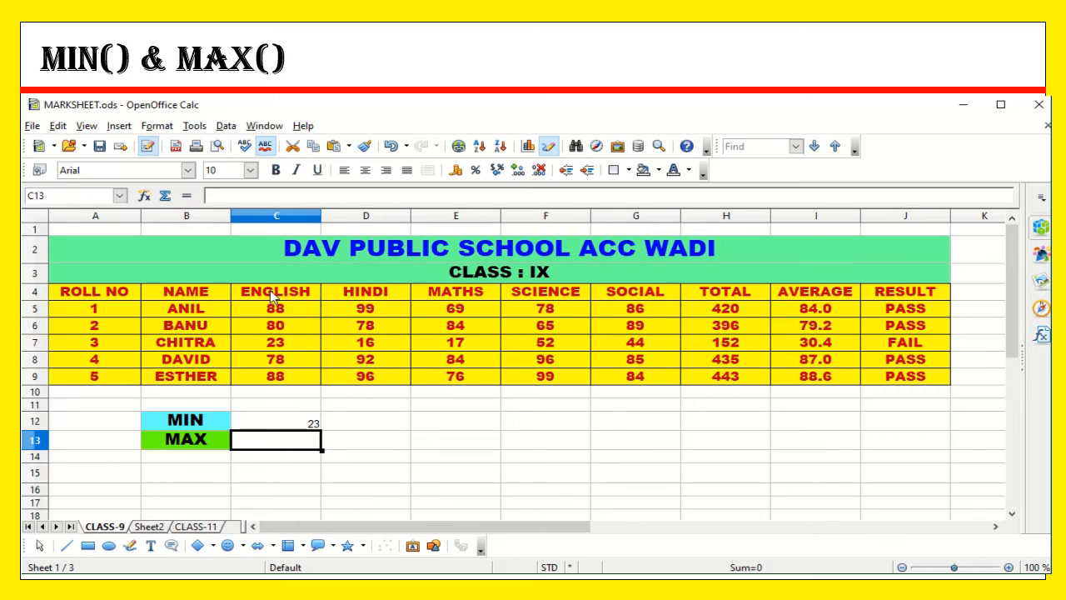
{"action": "left_click", "coordinate": [144, 196]}
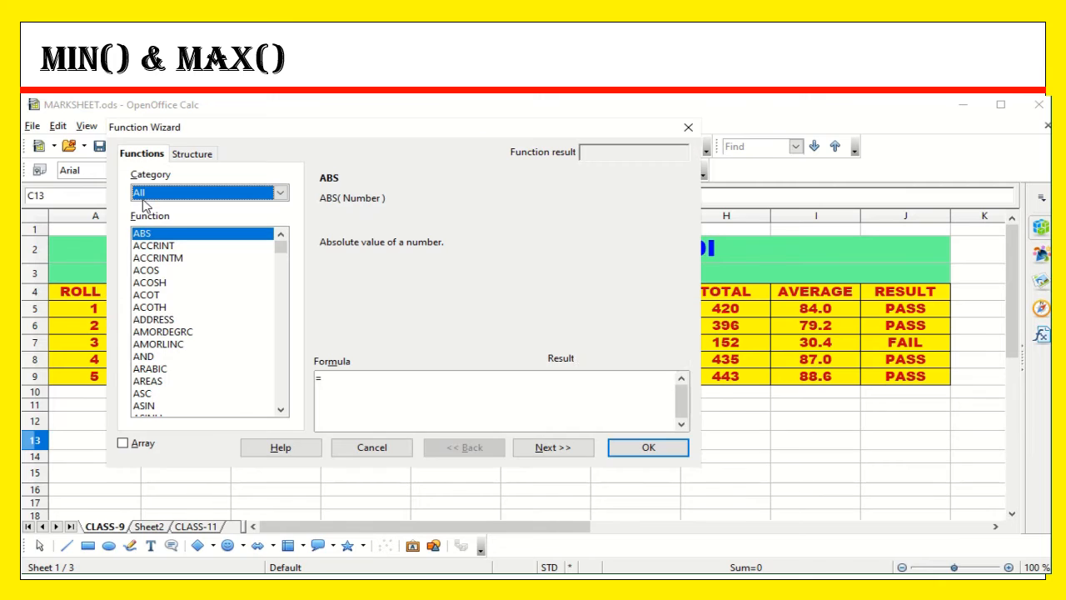
{"action": "left_click", "coordinate": [167, 270]}
{"action": "type", "text": "max"}
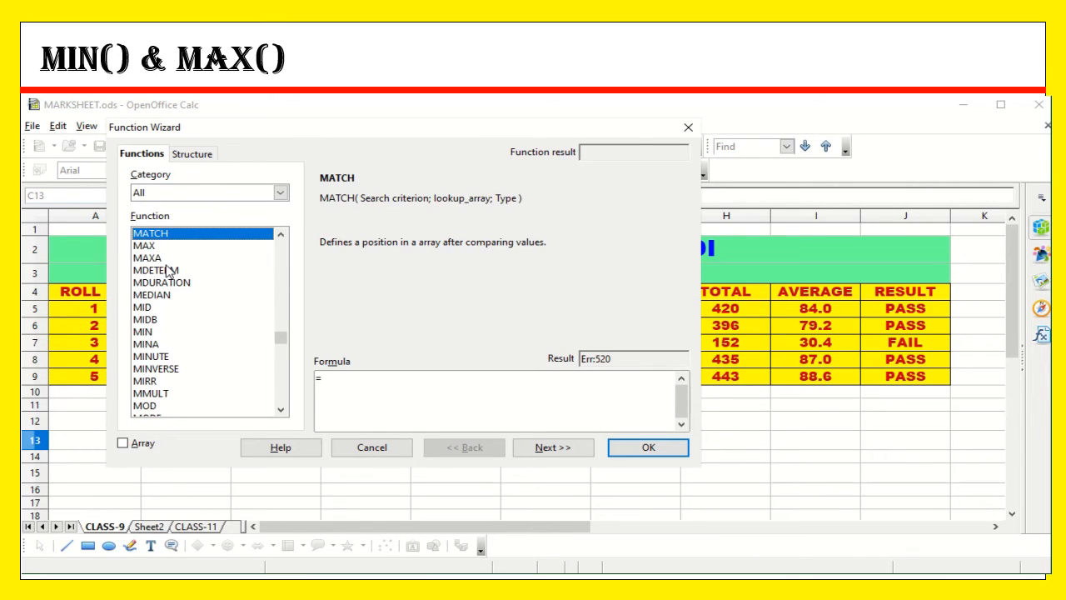
{"action": "key", "text": "Up"}
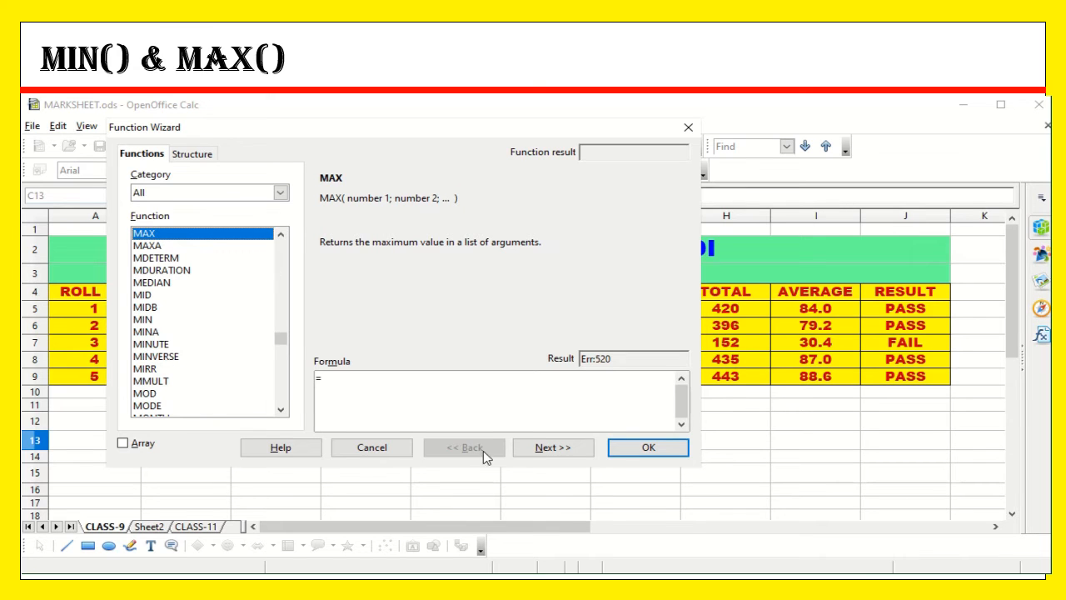
{"action": "left_click", "coordinate": [548, 447]}
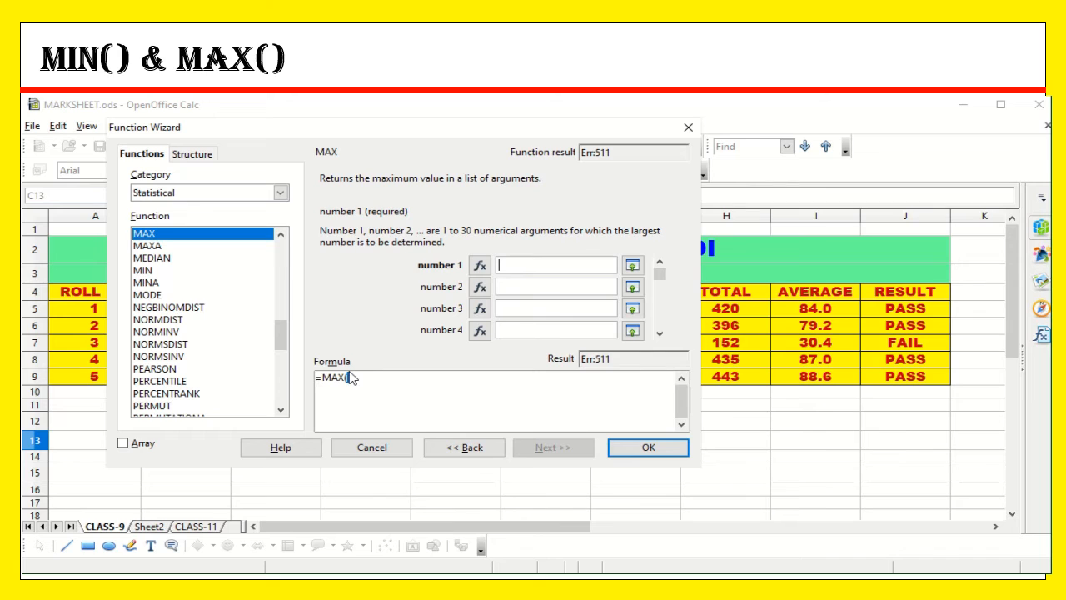
Enter C5:C9 as the first MAX argument and insert the formula into cell C13
{"action": "type", "text": "C5:C"}
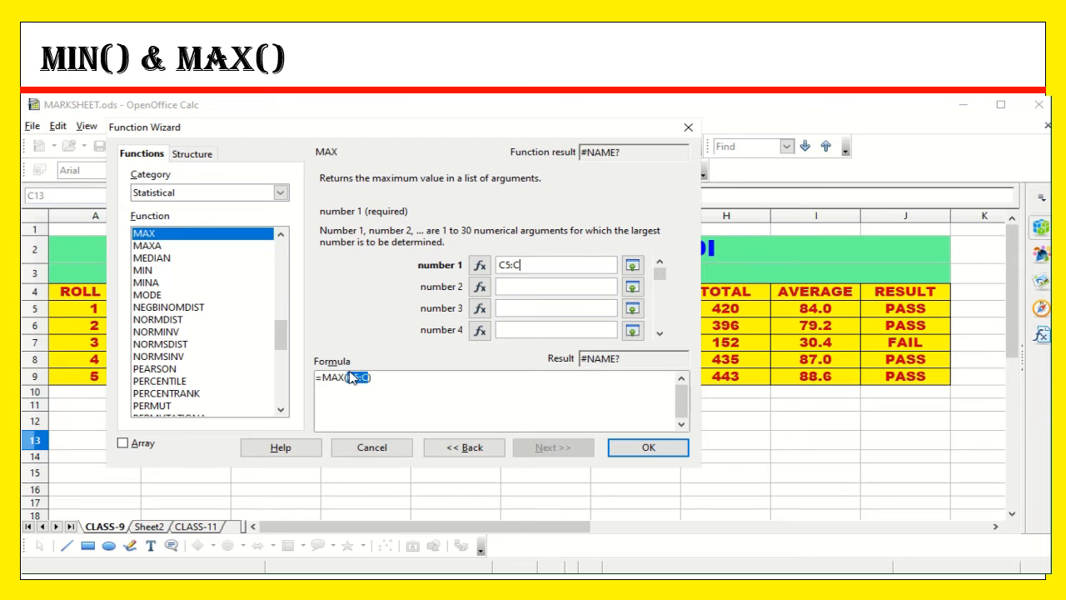
{"action": "type", "text": "9"}
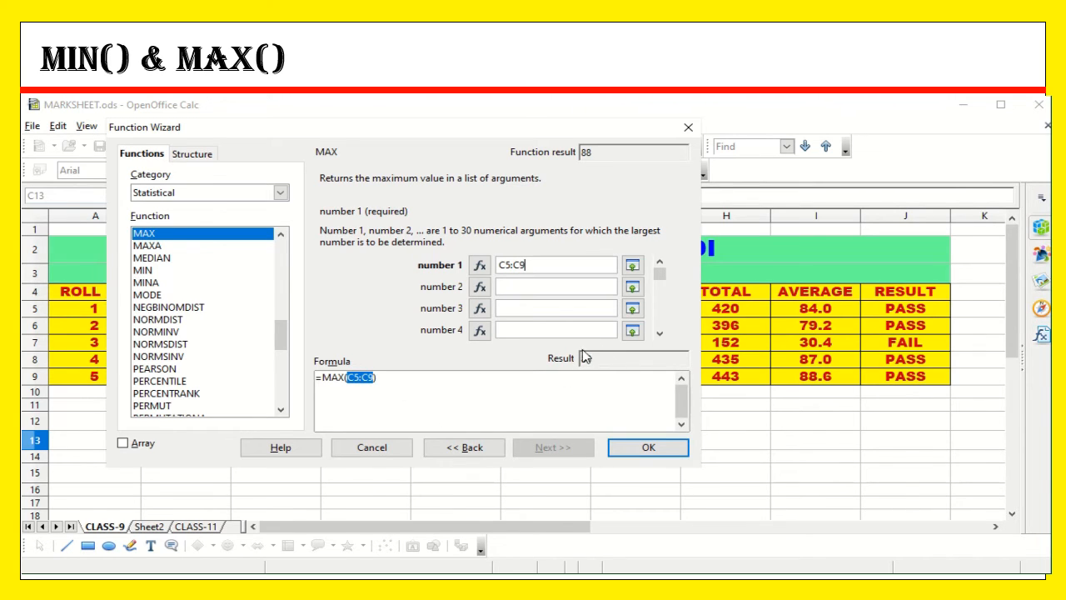
{"action": "left_click", "coordinate": [641, 447]}
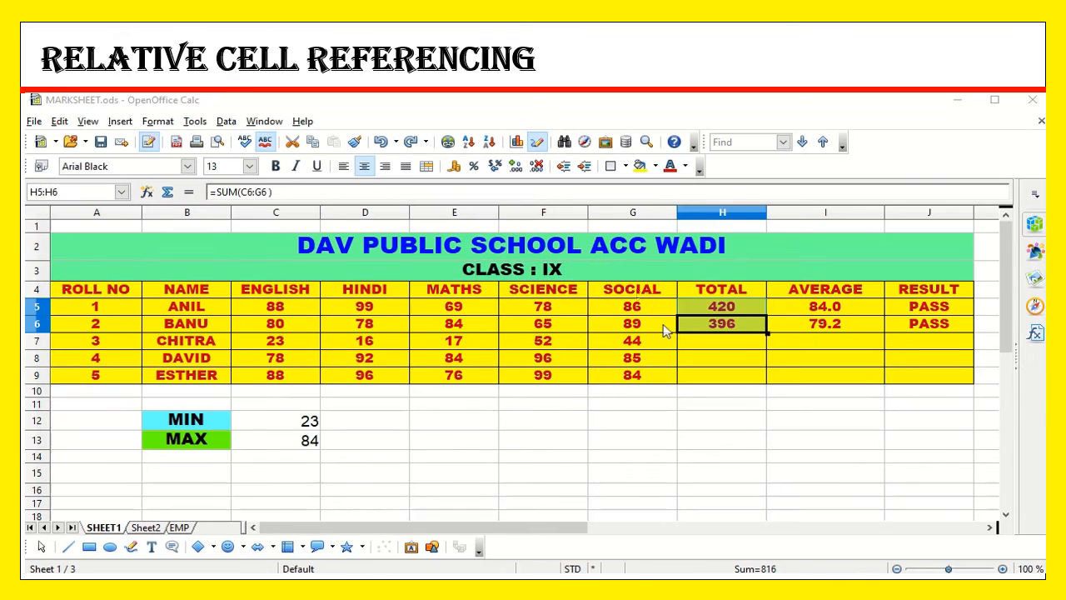
Fill the SUM formulas in H5:H6 down to H9 to total the remaining students' marks
{"action": "left_click", "coordinate": [709, 343]}
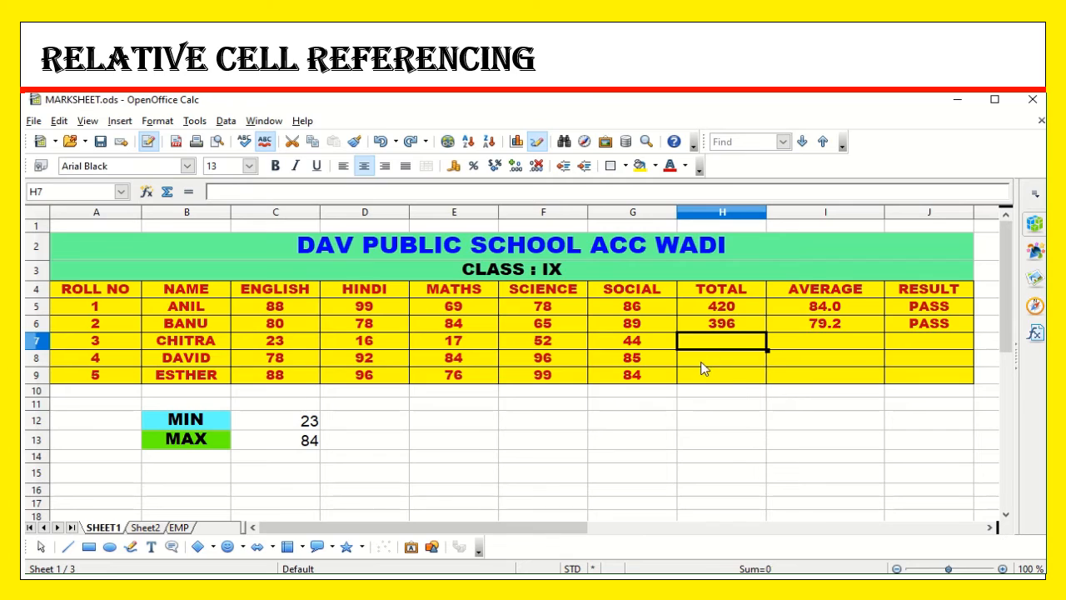
{"action": "left_click", "coordinate": [704, 364]}
{"action": "left_click", "coordinate": [702, 373]}
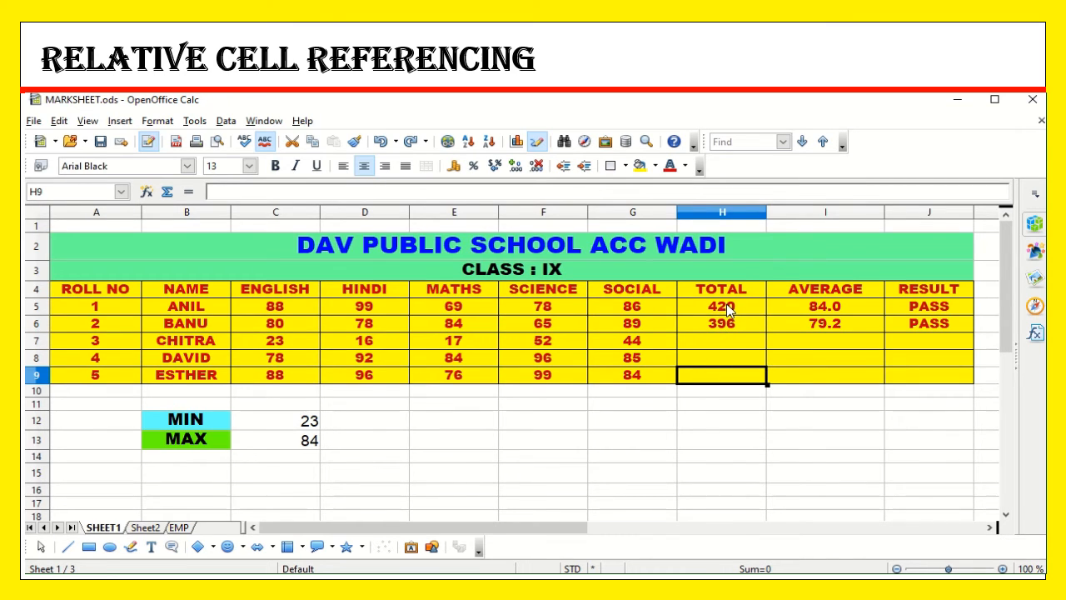
{"action": "left_click_drag", "start_coordinate": [727, 305], "coordinate": [758, 327]}
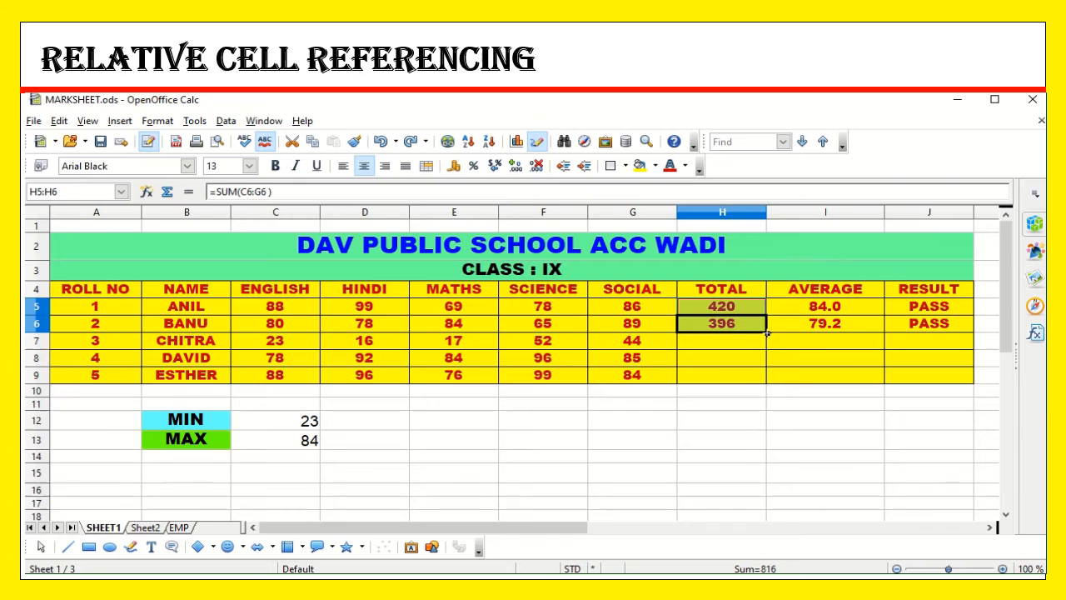
{"action": "left_click_drag", "start_coordinate": [765, 332], "coordinate": [766, 388]}
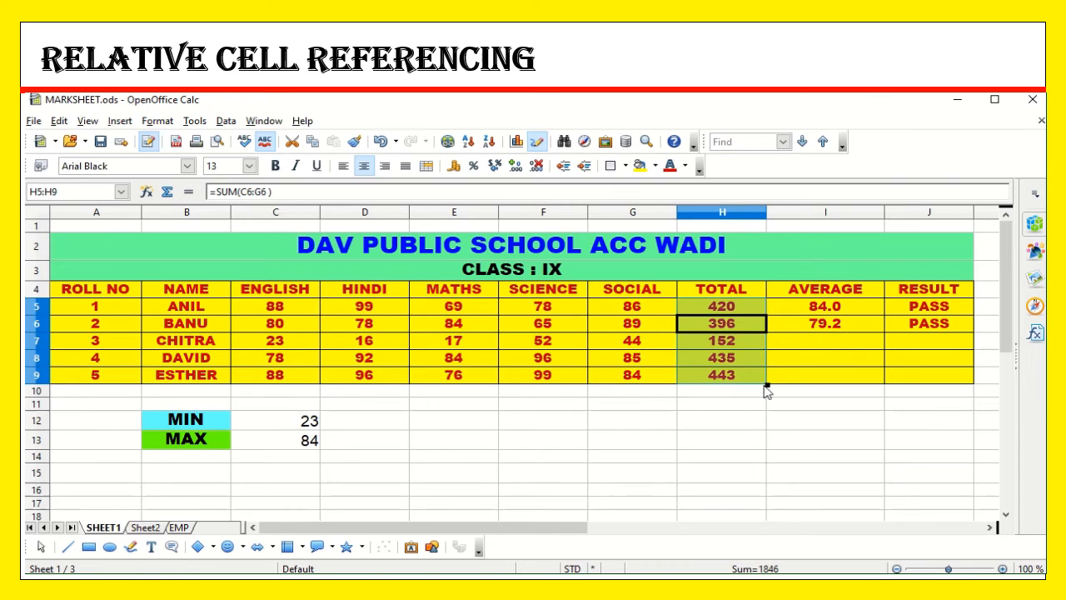
Examine the SUM formulas in cells H5 to H8 to compare their relative row references
{"action": "left_click", "coordinate": [713, 305]}
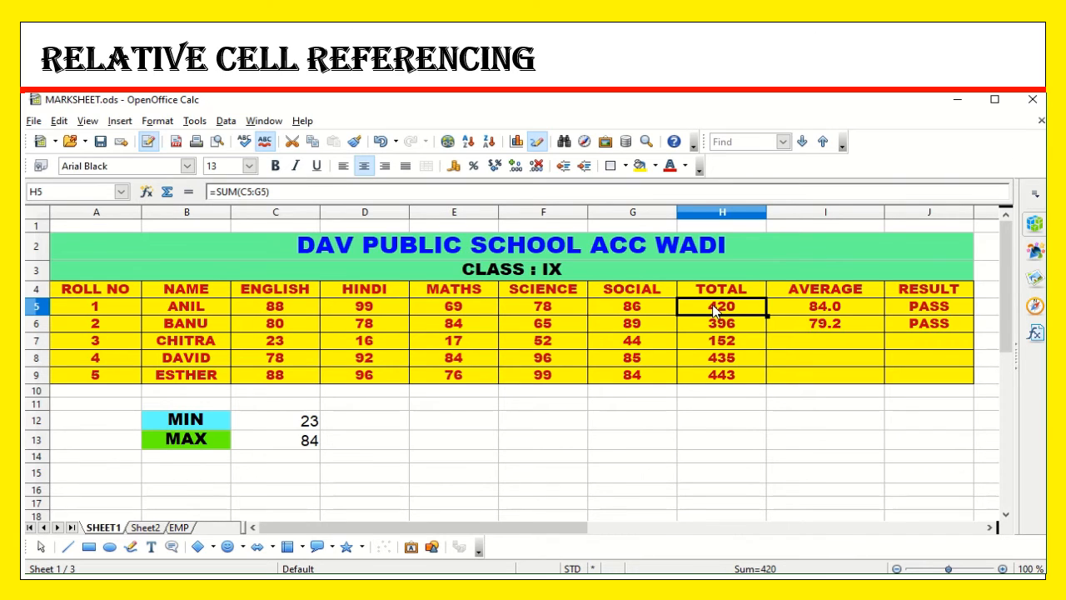
{"action": "left_click", "coordinate": [714, 330]}
{"action": "left_click", "coordinate": [713, 343]}
{"action": "left_click", "coordinate": [709, 359]}
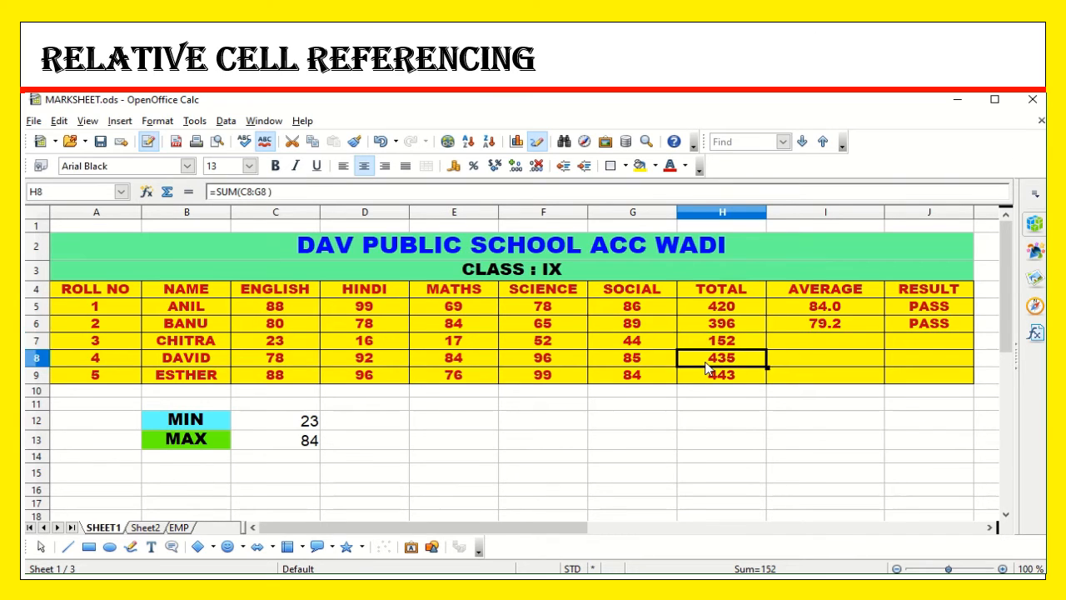
{"action": "left_click", "coordinate": [690, 310]}
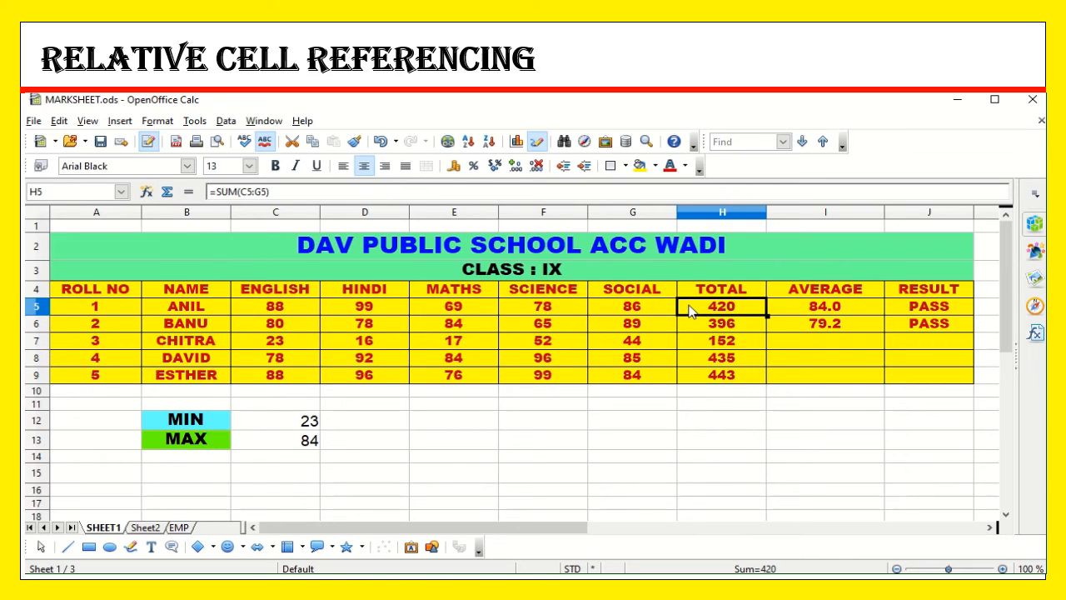
{"action": "left_click", "coordinate": [695, 326]}
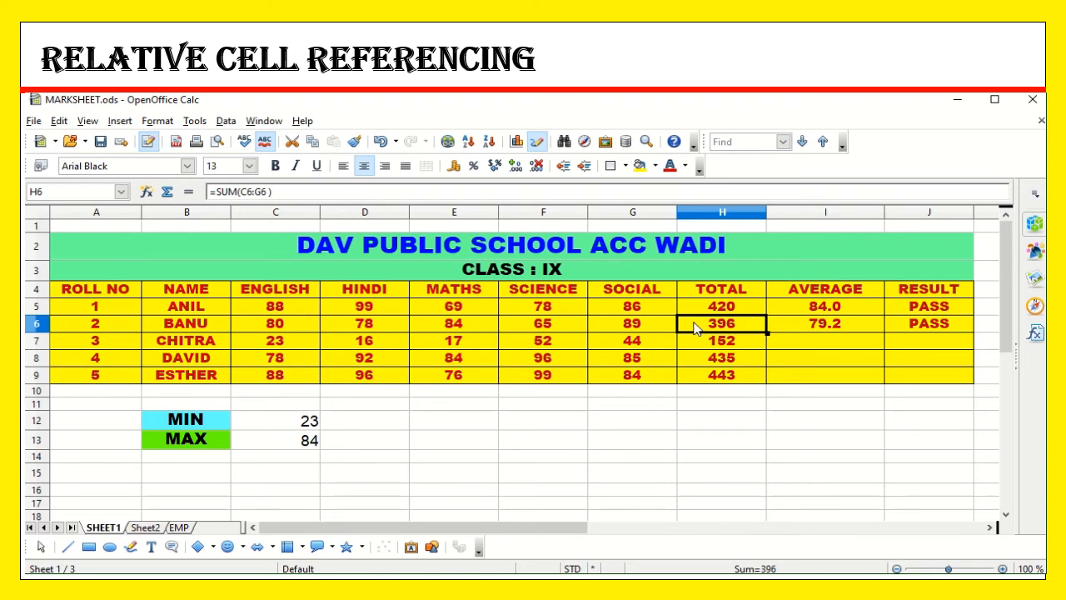
{"action": "left_click", "coordinate": [698, 343]}
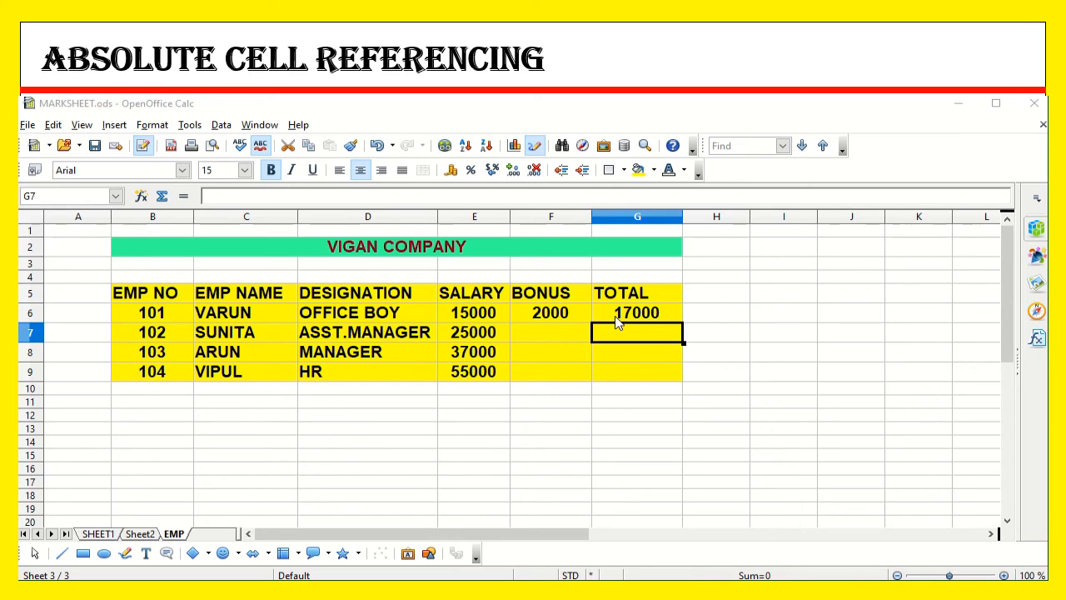
Fill the salary-plus-bonus total formula from G6 down to G9 on the EMP sheet and check the copied formulas' references
{"action": "left_click", "coordinate": [610, 313]}
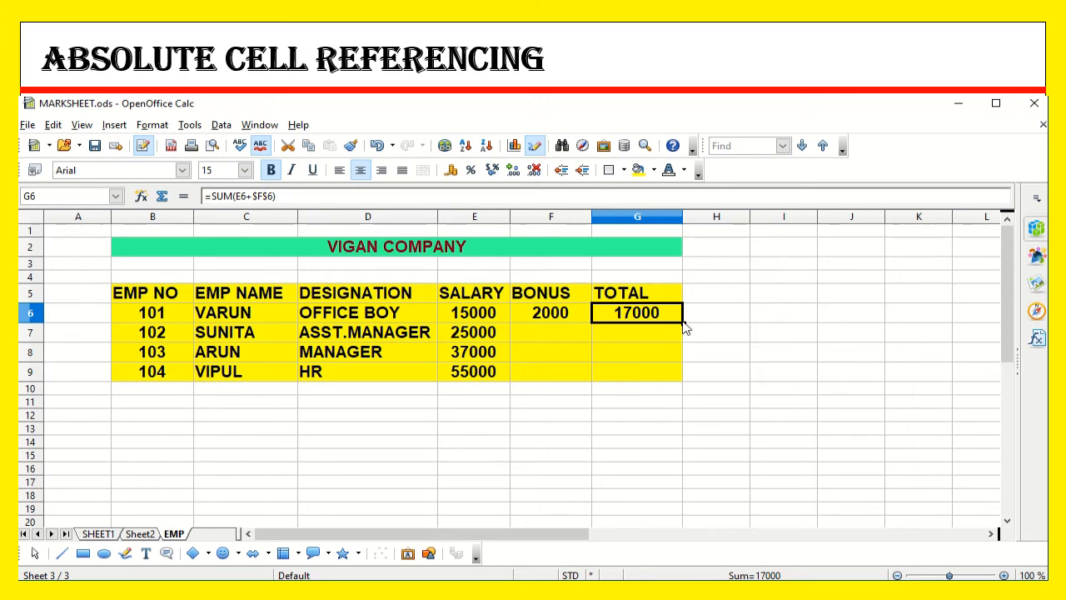
{"action": "left_click_drag", "start_coordinate": [682, 322], "coordinate": [683, 381]}
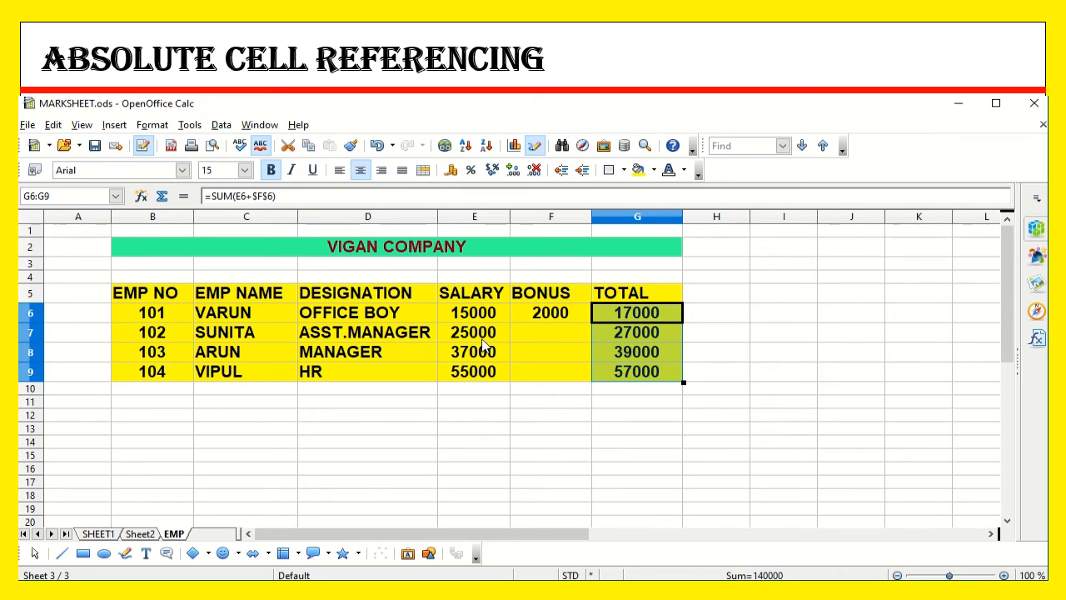
{"action": "left_click", "coordinate": [621, 335]}
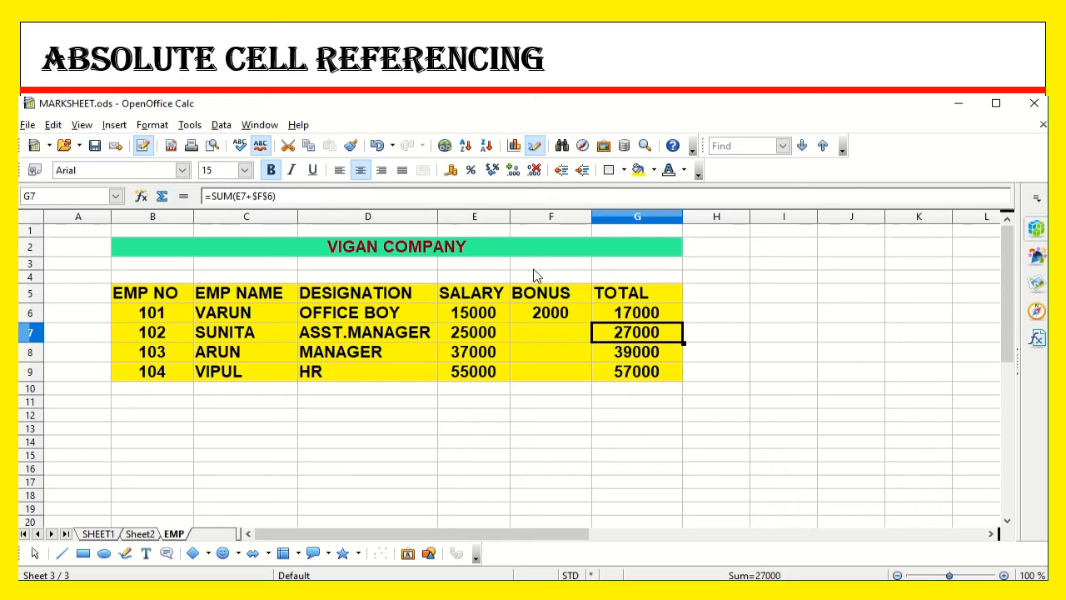
{"action": "left_click", "coordinate": [604, 315]}
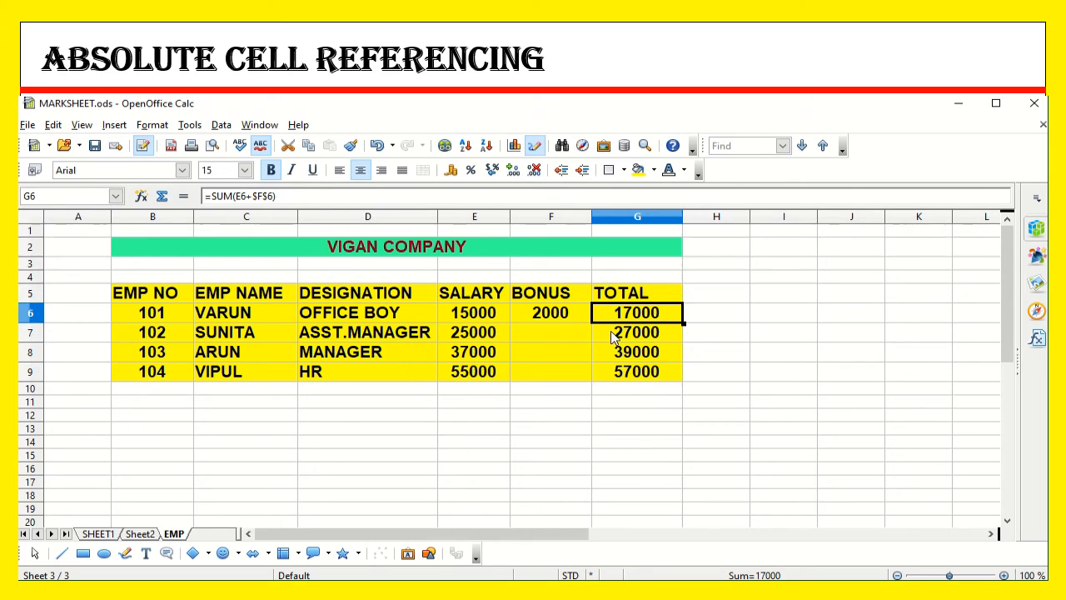
{"action": "left_click", "coordinate": [613, 336]}
{"action": "left_click", "coordinate": [622, 357]}
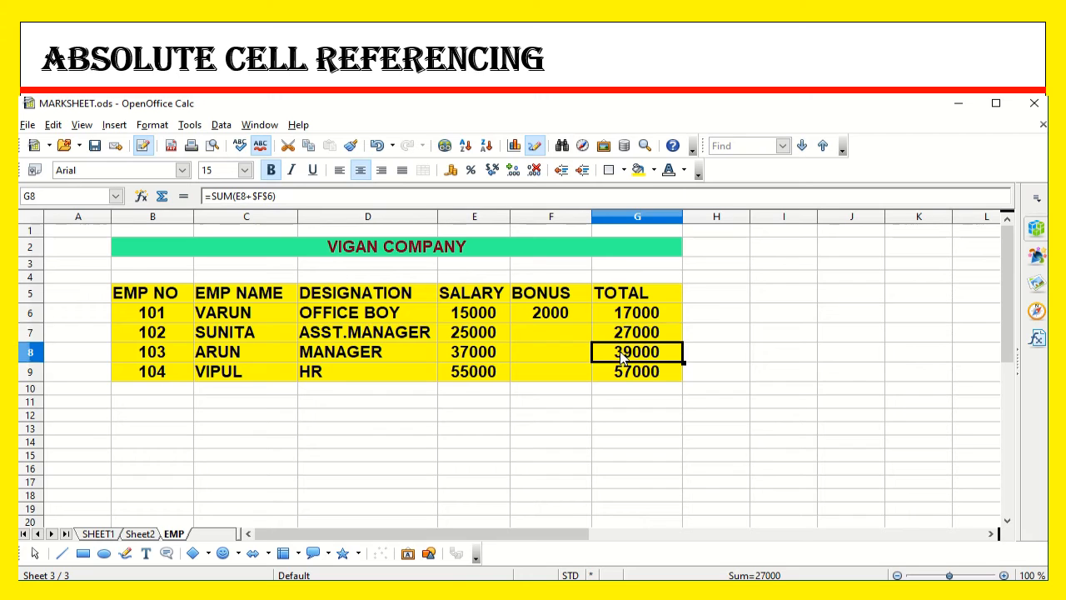